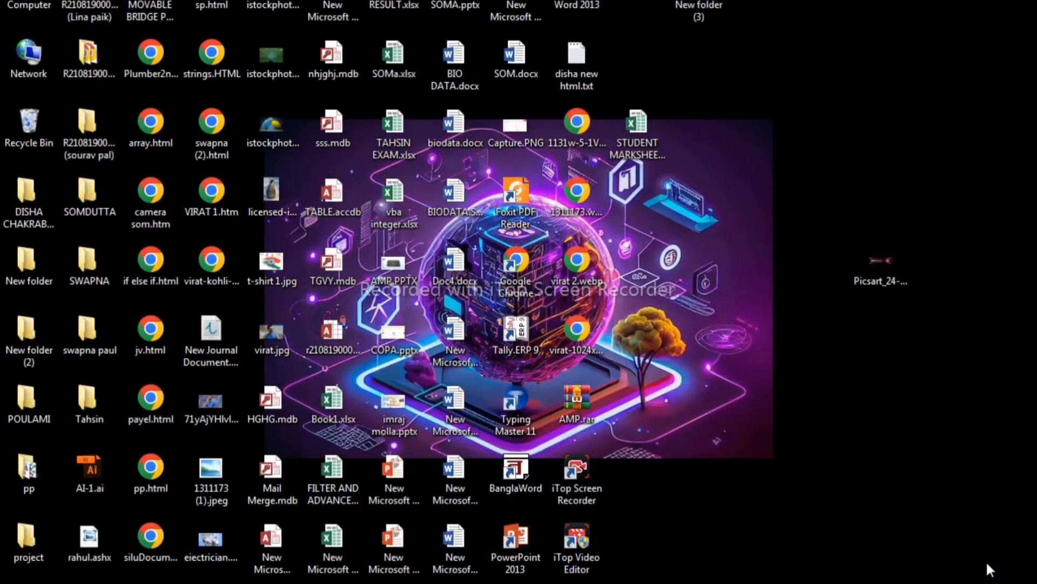
- Launch Excel and open the recent workbook STUDENT MARKSHEET.xlsx from the Desktop
key("super+r")
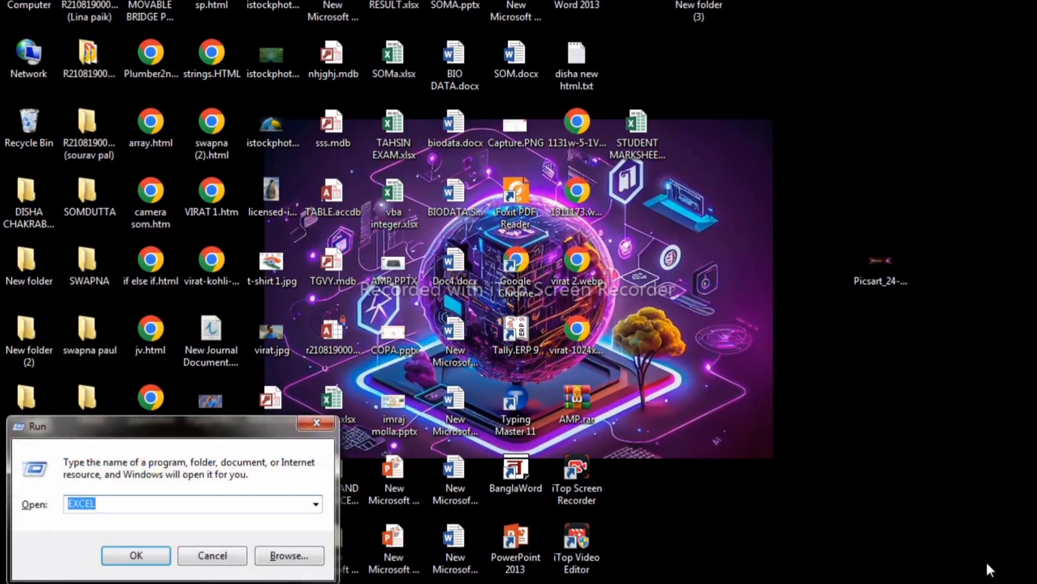
key("Return")
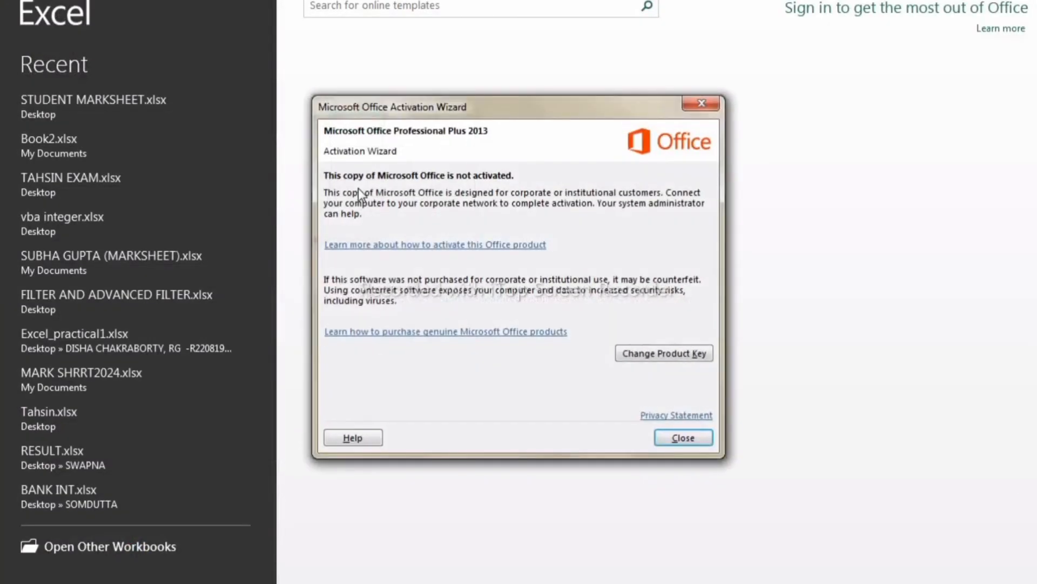
left_click(684, 438)
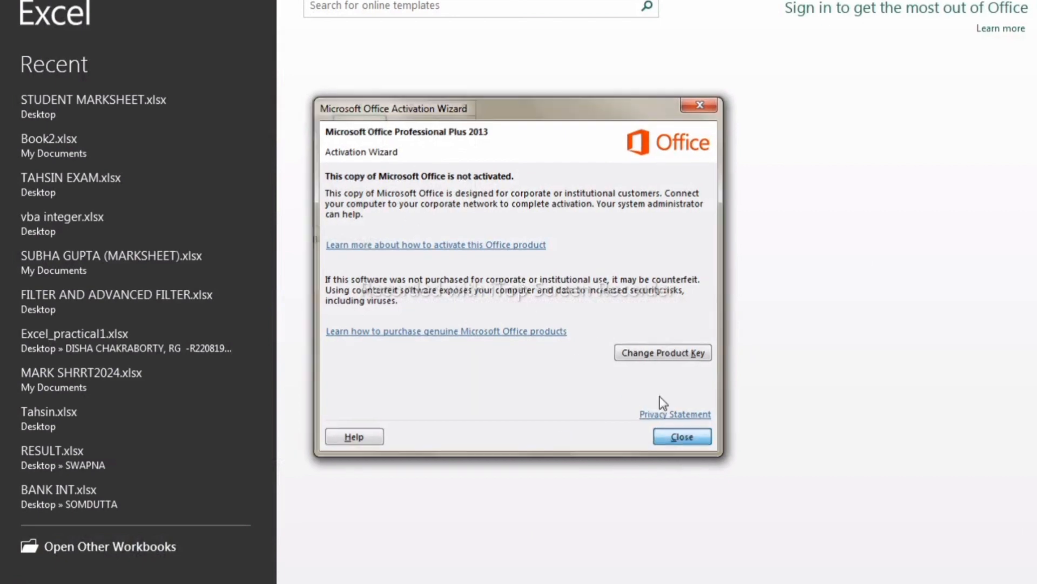
left_click(433, 185)
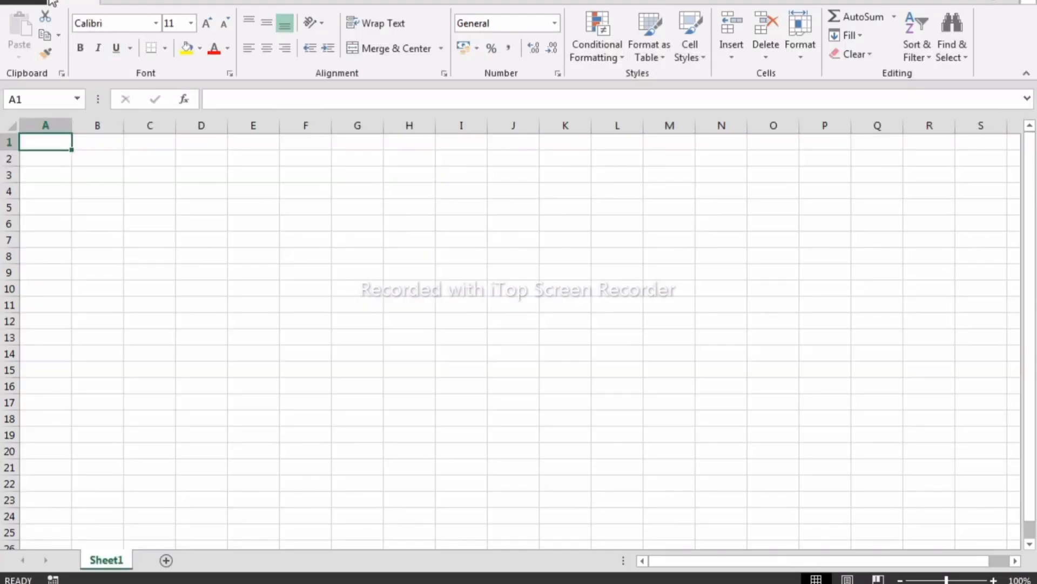
left_click(24, 4)
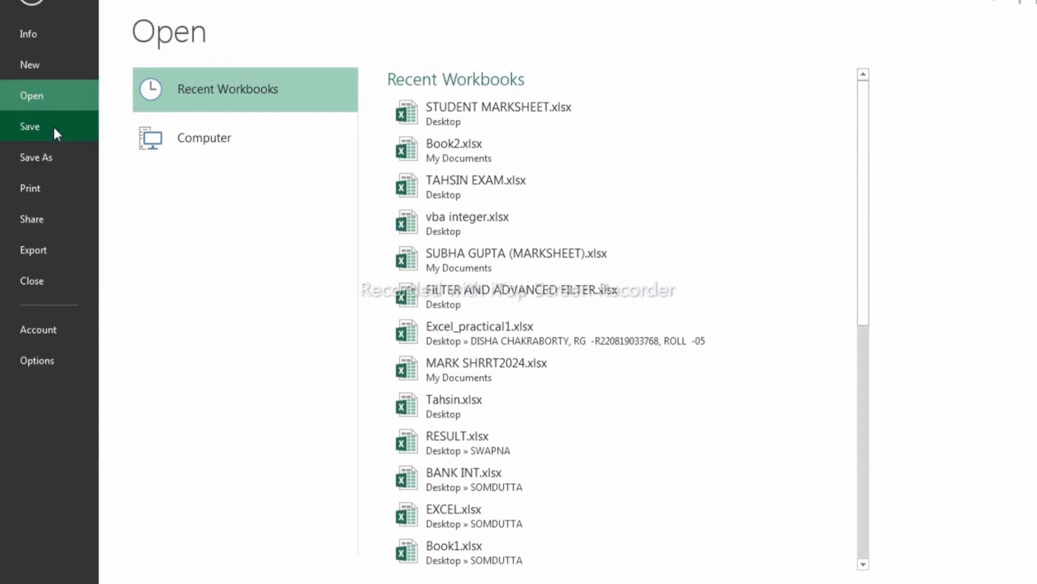
left_click(520, 115)
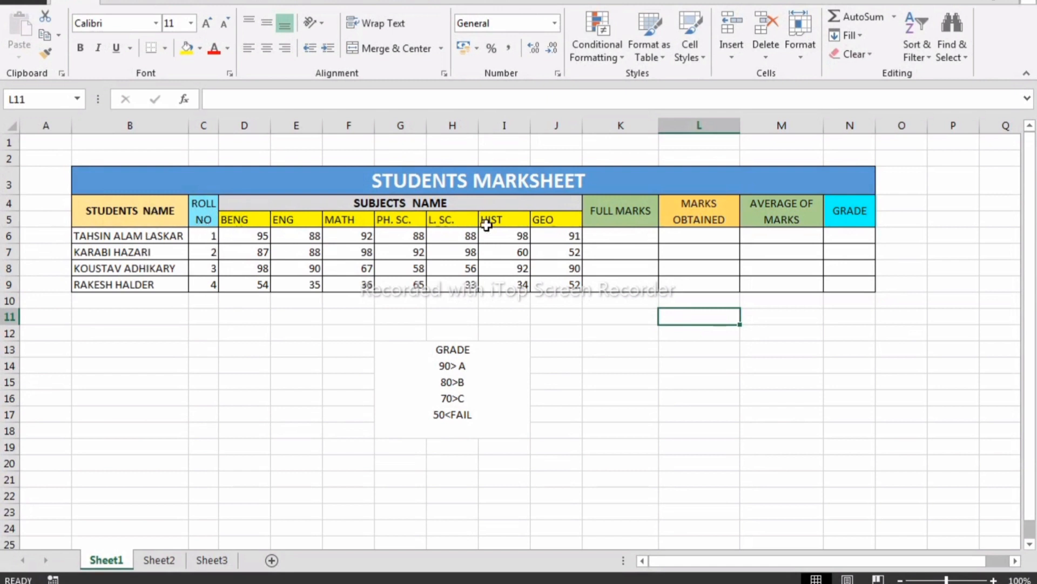
- Enter 700 as the full marks in K6 and fill it down to K9 for all students
left_click(601, 236)
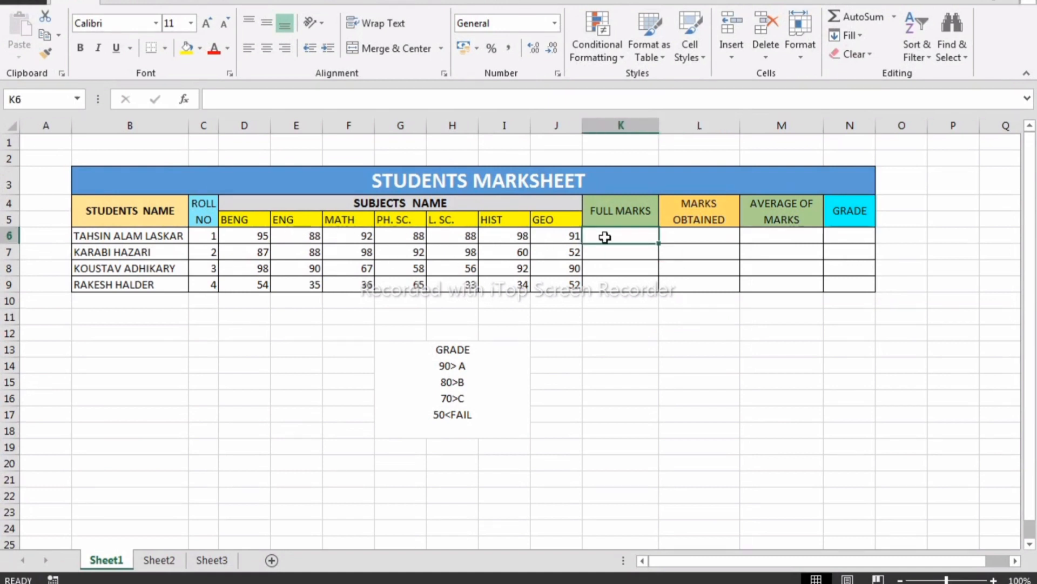
type("700")
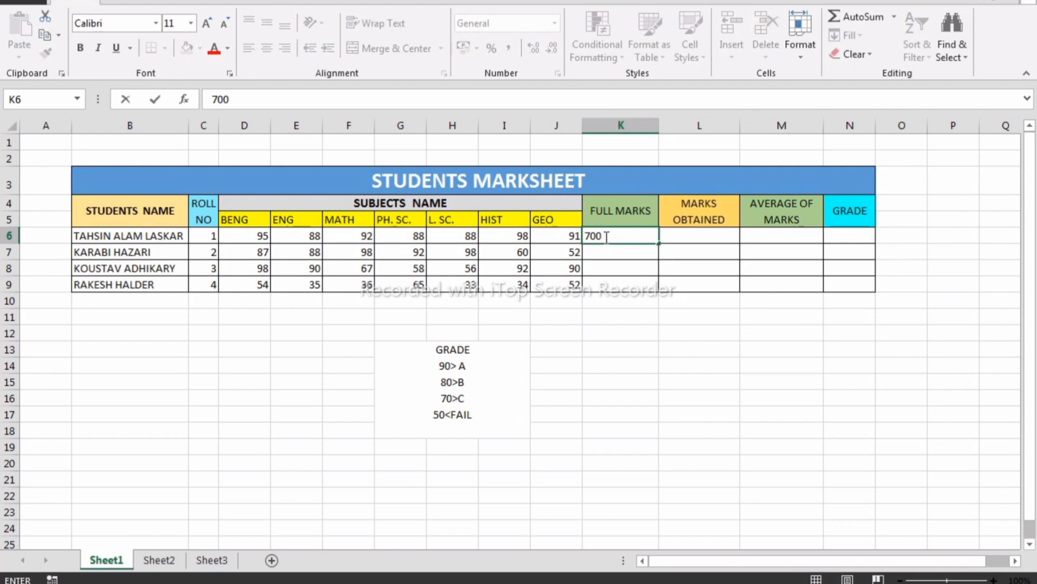
key("Return")
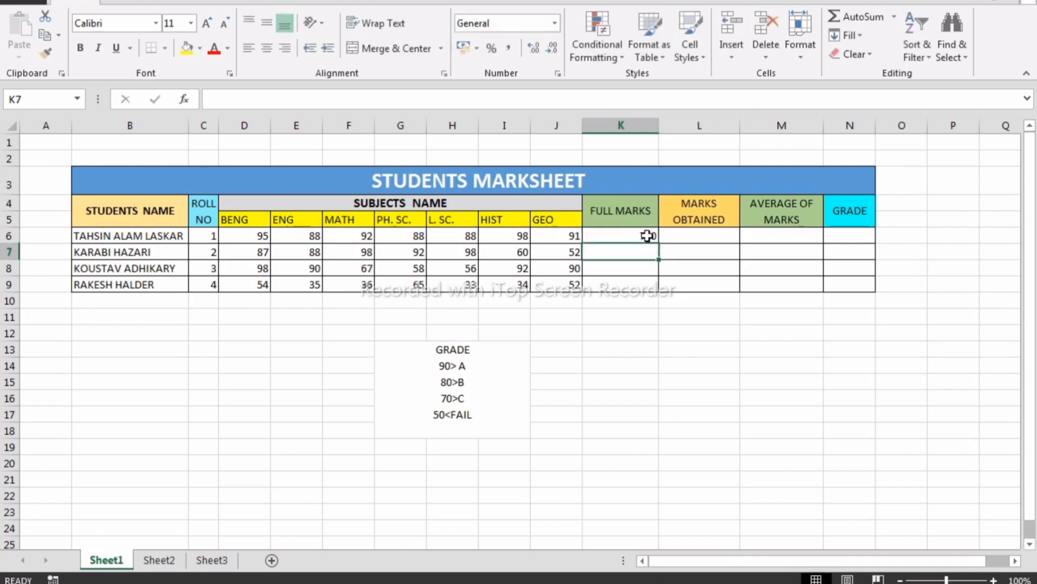
left_click(647, 236)
left_click_drag(658, 243, 660, 292)
- Total the first student's subject marks in L6 with =SUM(D6:J6) and fill the formula down to L9
left_click(697, 235)
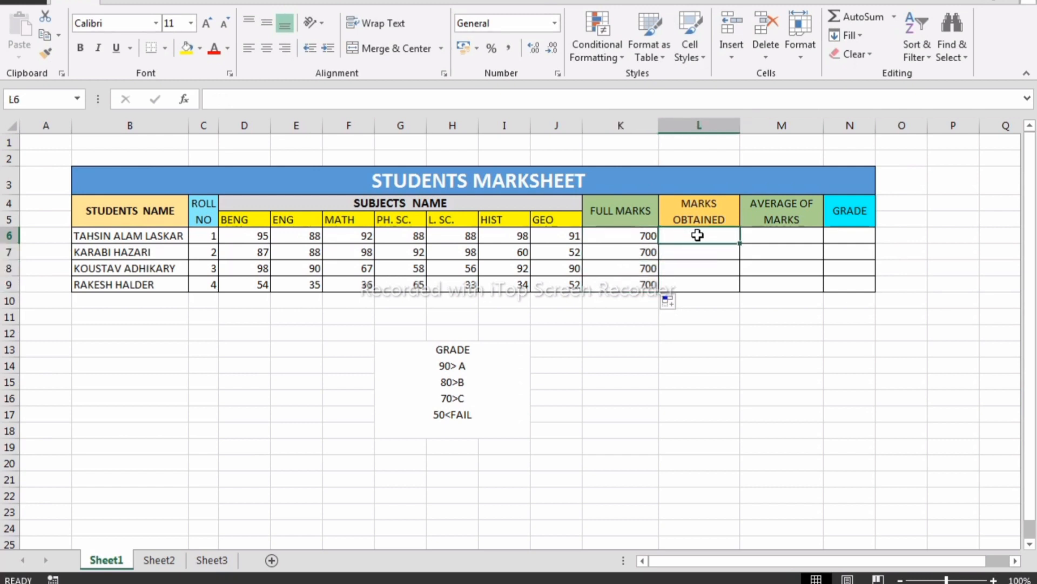
type("=SU")
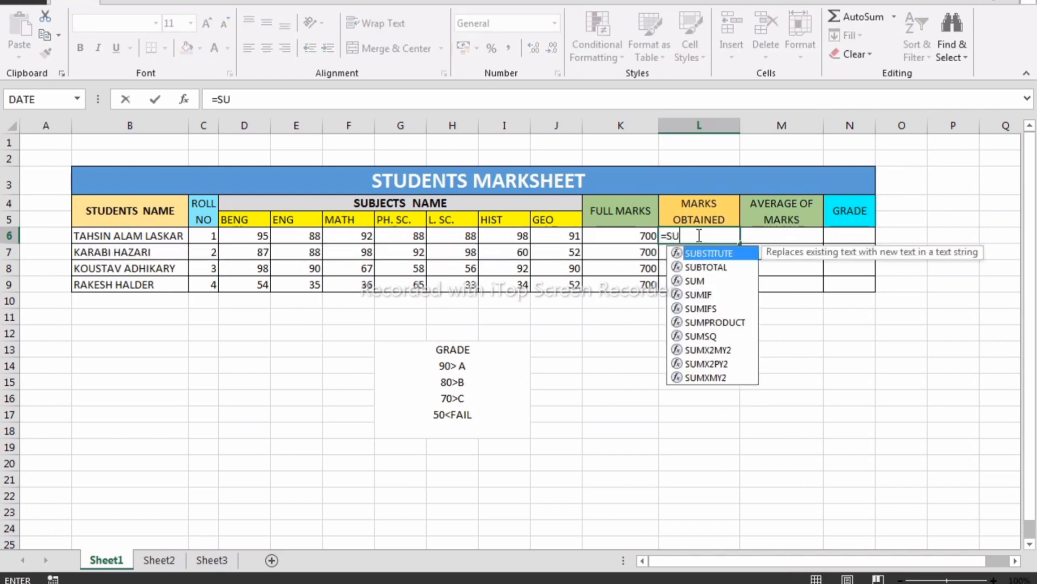
type("M(")
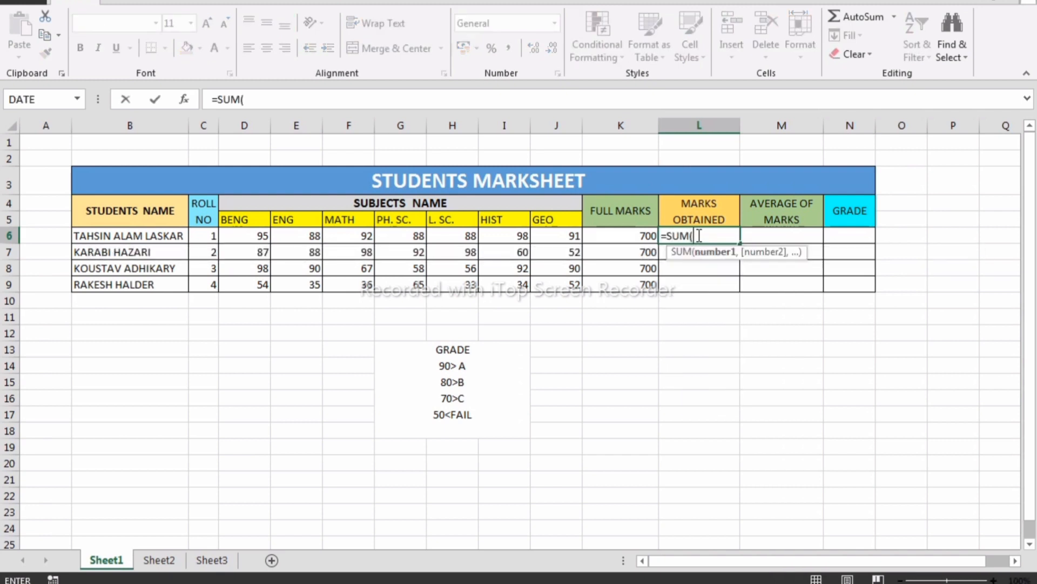
left_click_drag(241, 235, 549, 238)
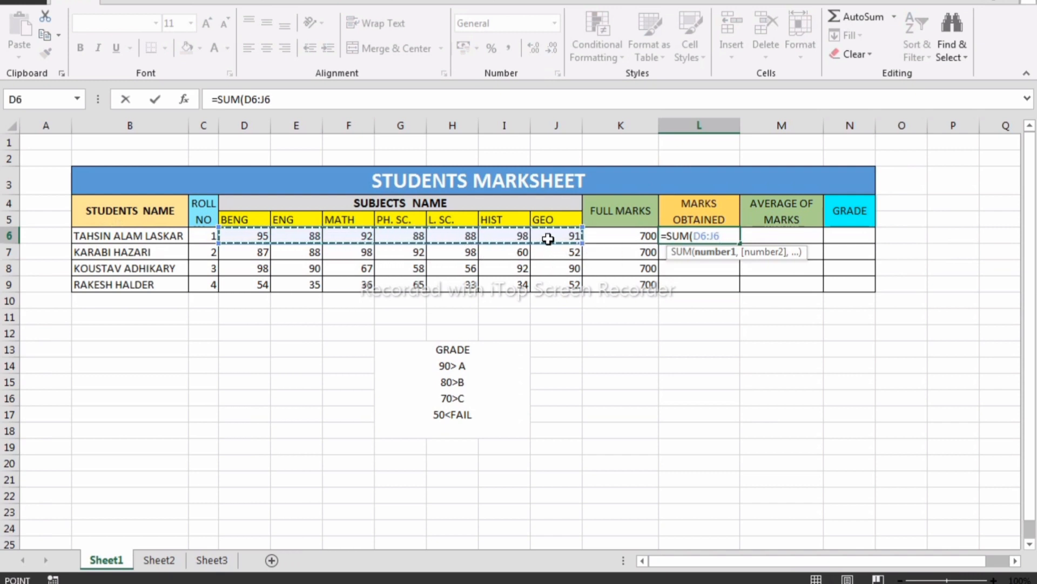
type(")")
key("Return")
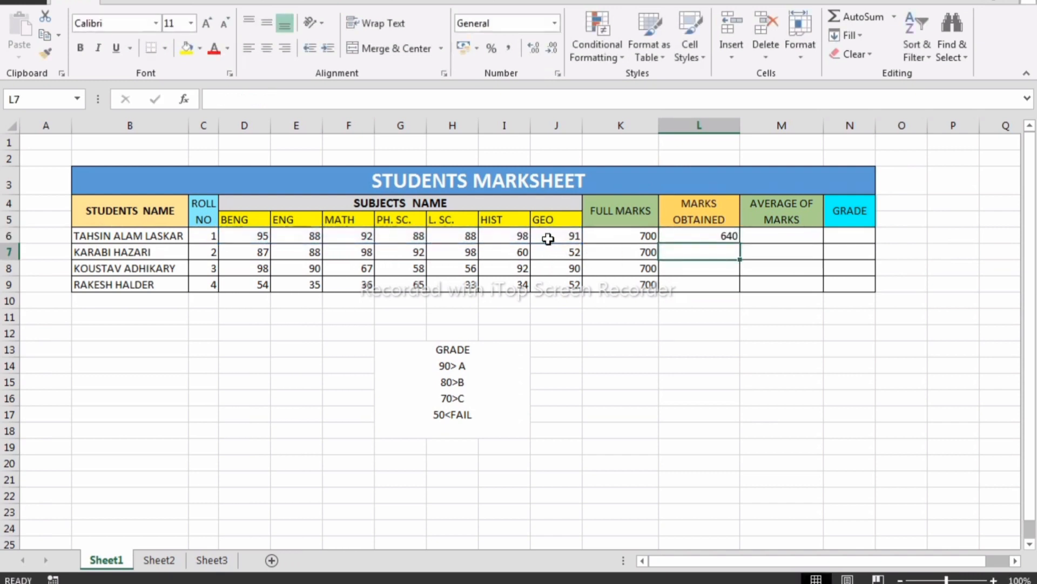
left_click(697, 236)
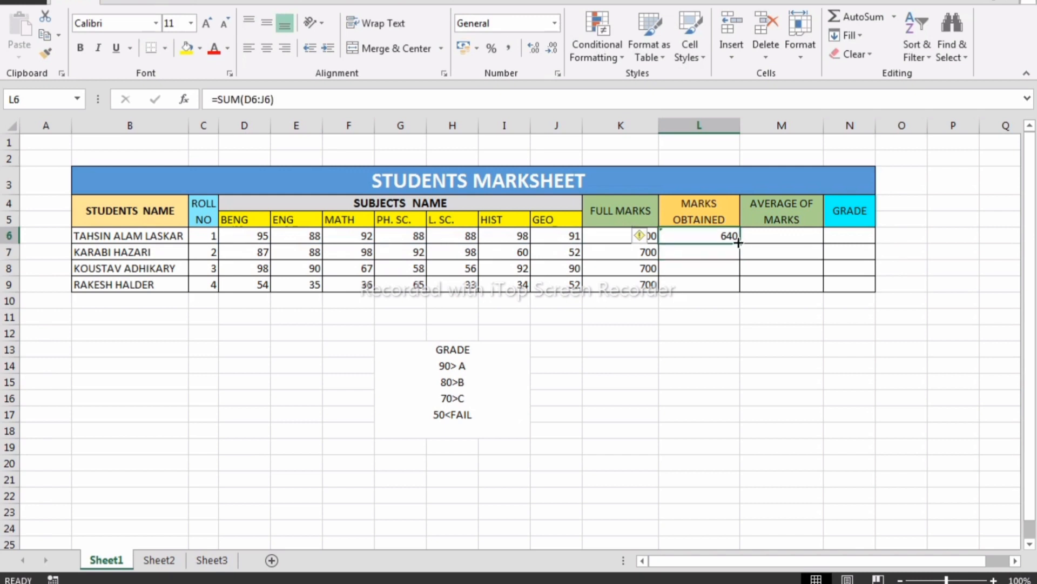
left_click_drag(746, 245, 737, 295)
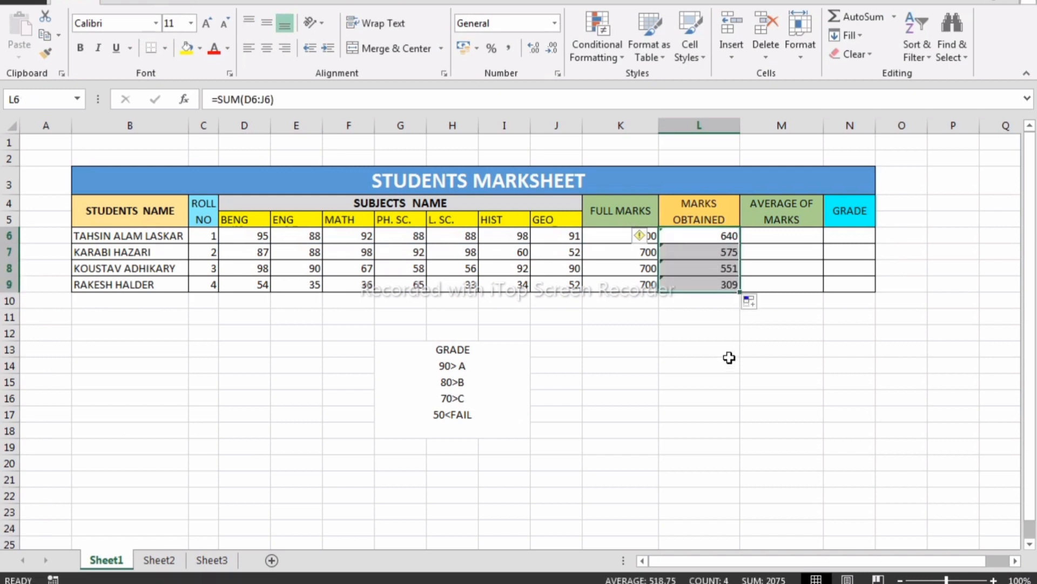
- Clear the SUM formulas from the marks obtained cells L6 to L9
left_click(711, 233)
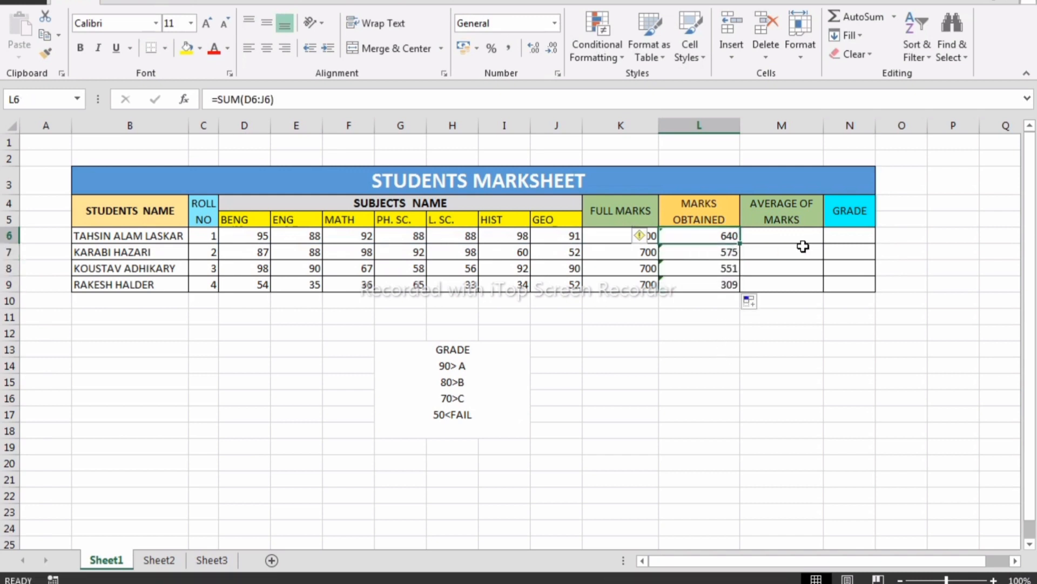
double_click(708, 235)
double_click(722, 250)
double_click(726, 269)
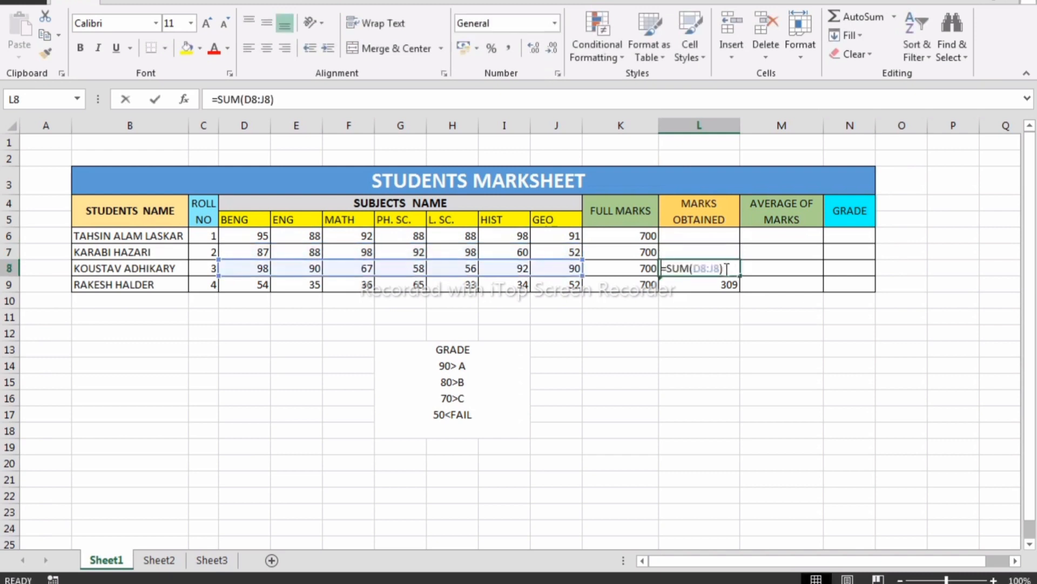
key("BackSpace")
left_click(729, 284)
left_click(716, 235)
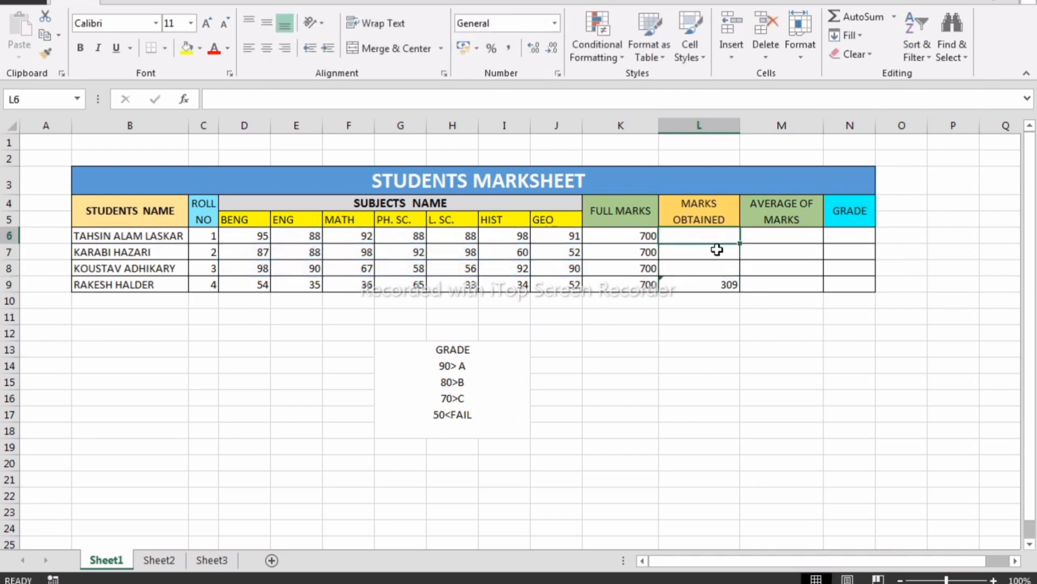
left_click(725, 285)
key("BackSpace")
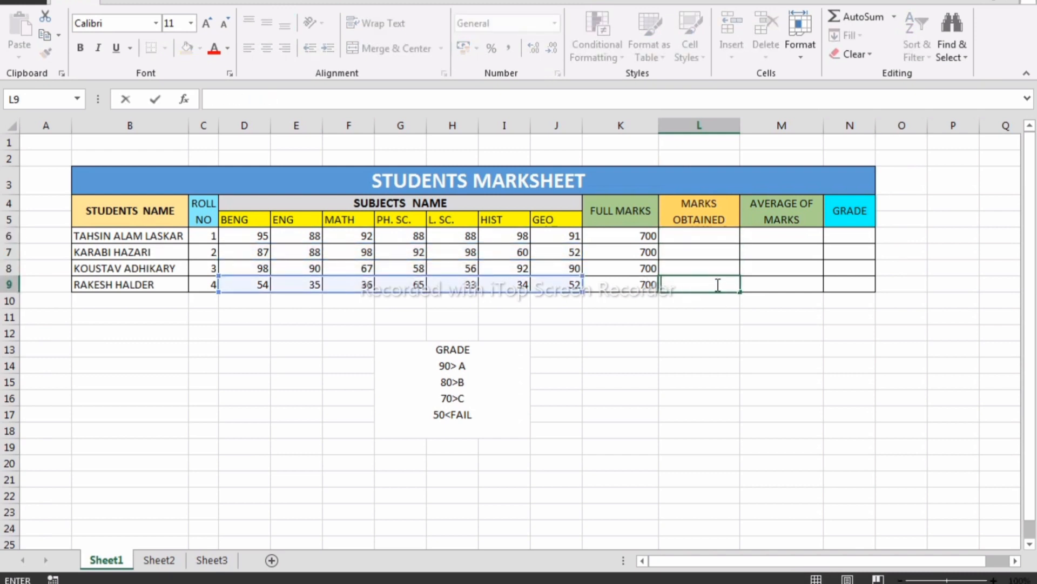
- Use AutoSum on D6:J6 to put the marks obtained in L6, and fill the formula down to L9
left_click(711, 236)
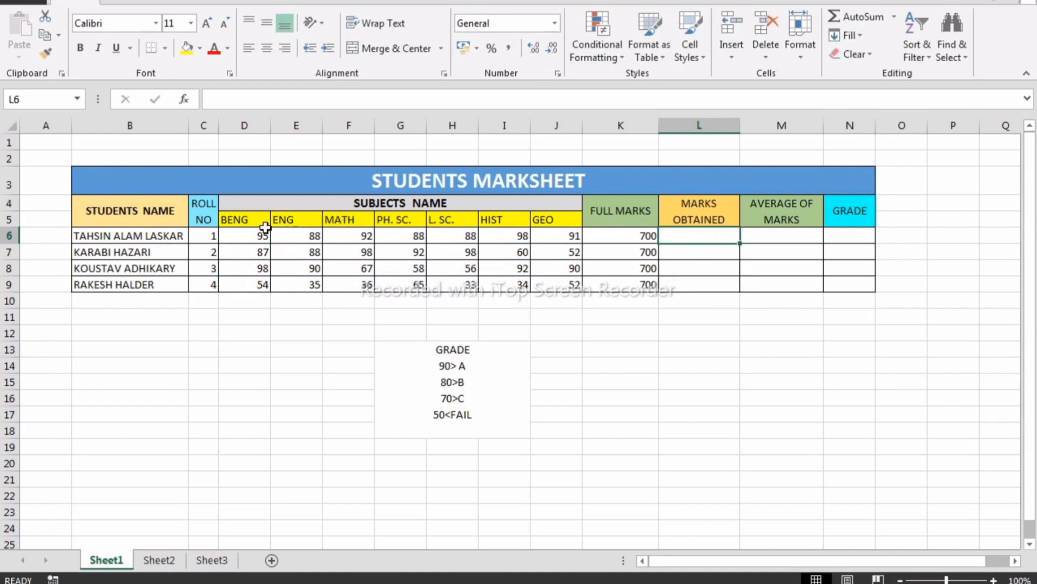
left_click_drag(258, 234, 551, 237)
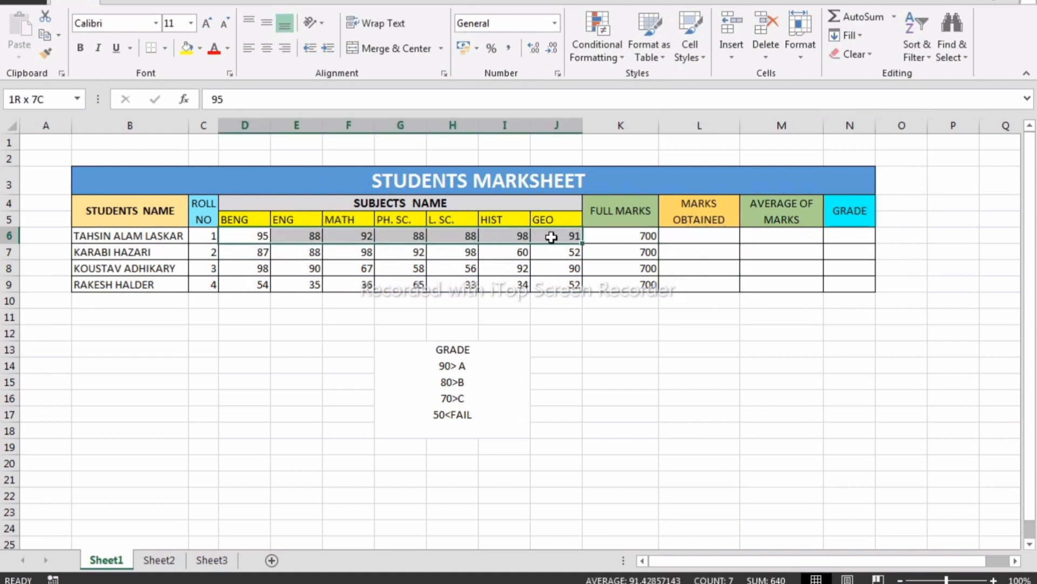
left_click(881, 18)
left_click(723, 238)
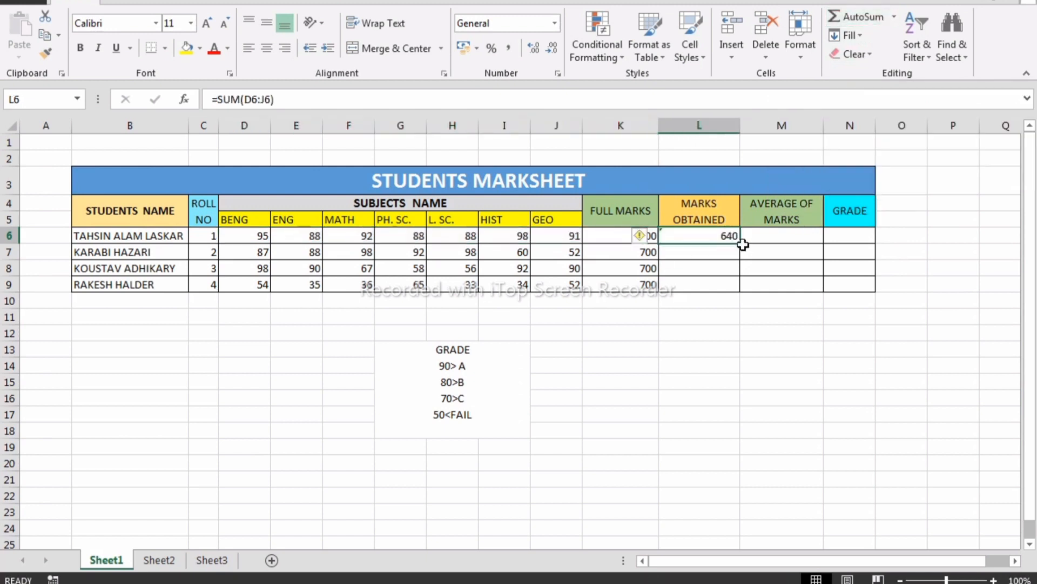
left_click_drag(740, 244, 741, 296)
- Calculate the average of marks in M6 with =AVERAGE(D6:J6) and fill the formula down to M9
left_click(812, 233)
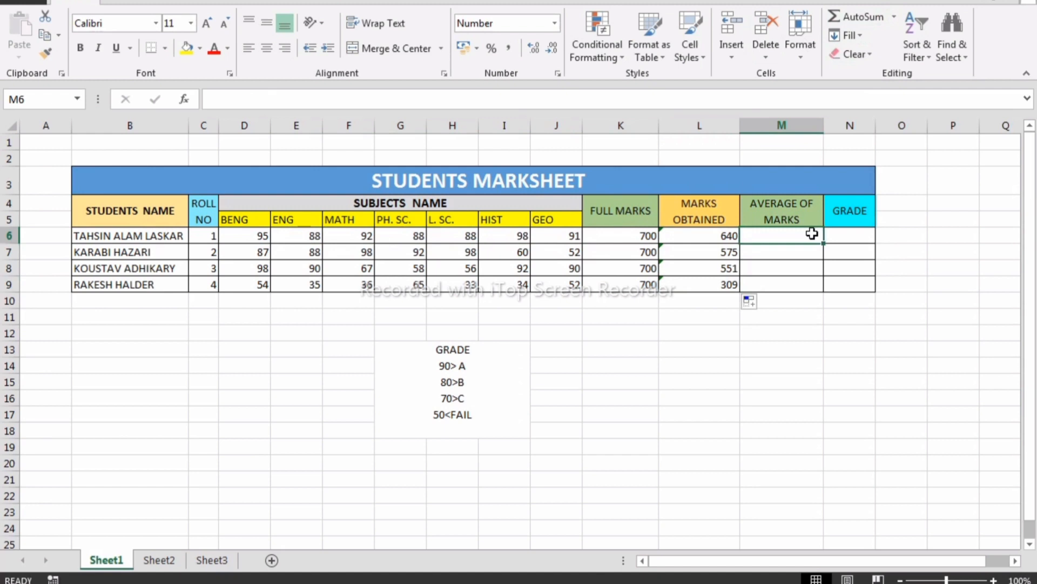
type("=AVE")
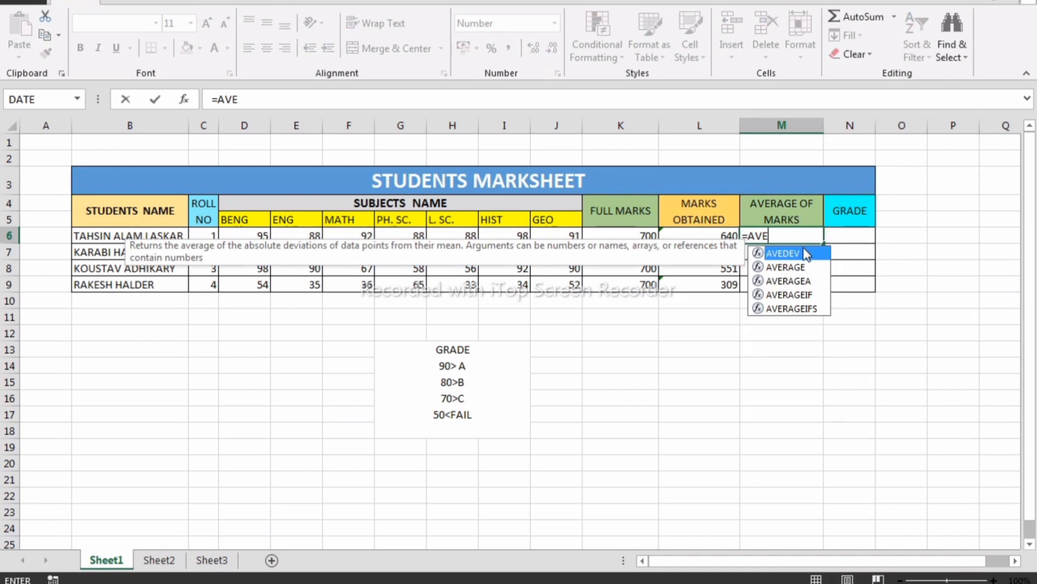
left_click(794, 266)
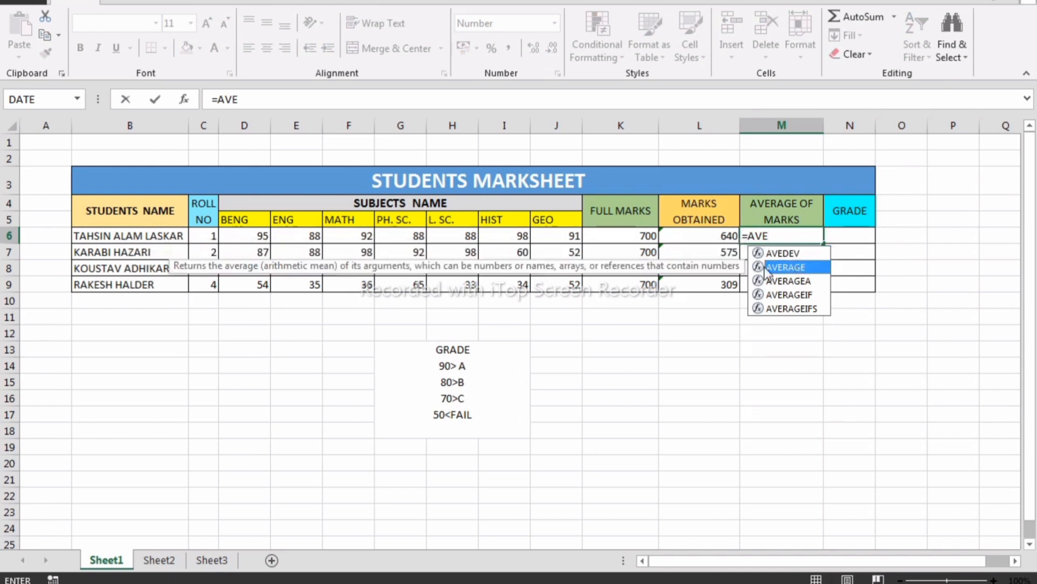
key("Tab")
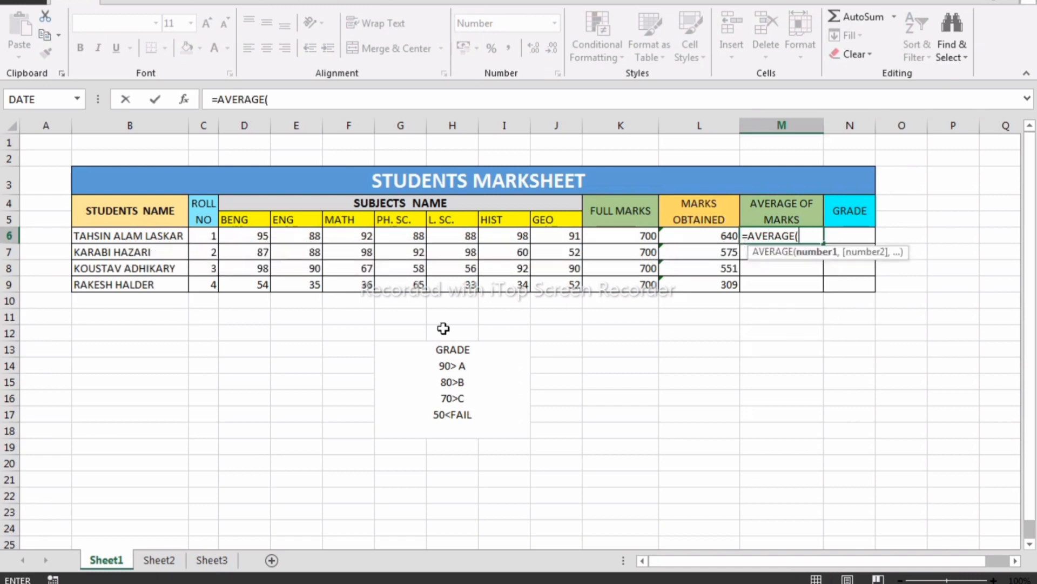
left_click_drag(257, 238, 569, 236)
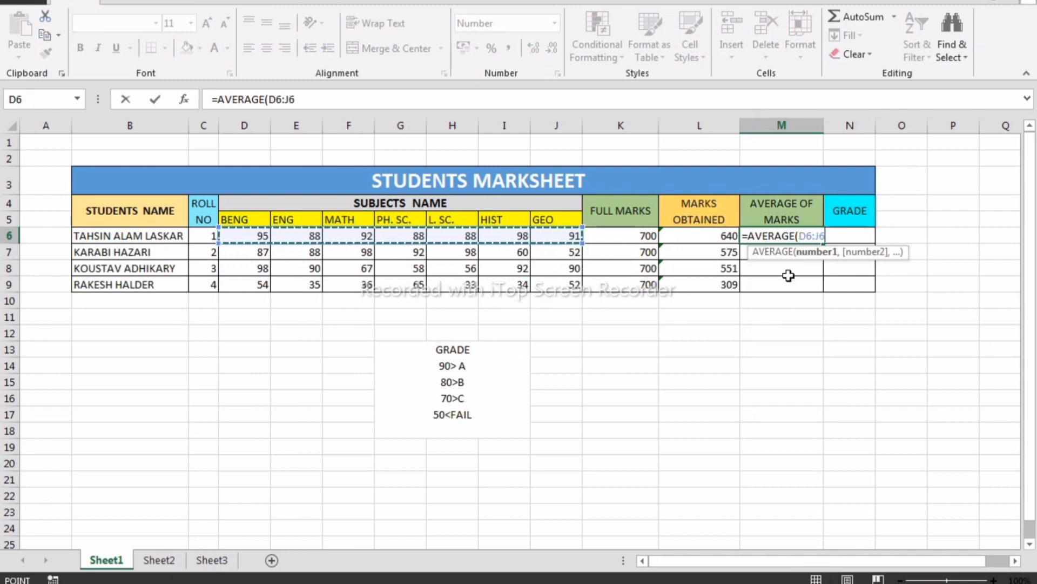
type(")")
key("Return")
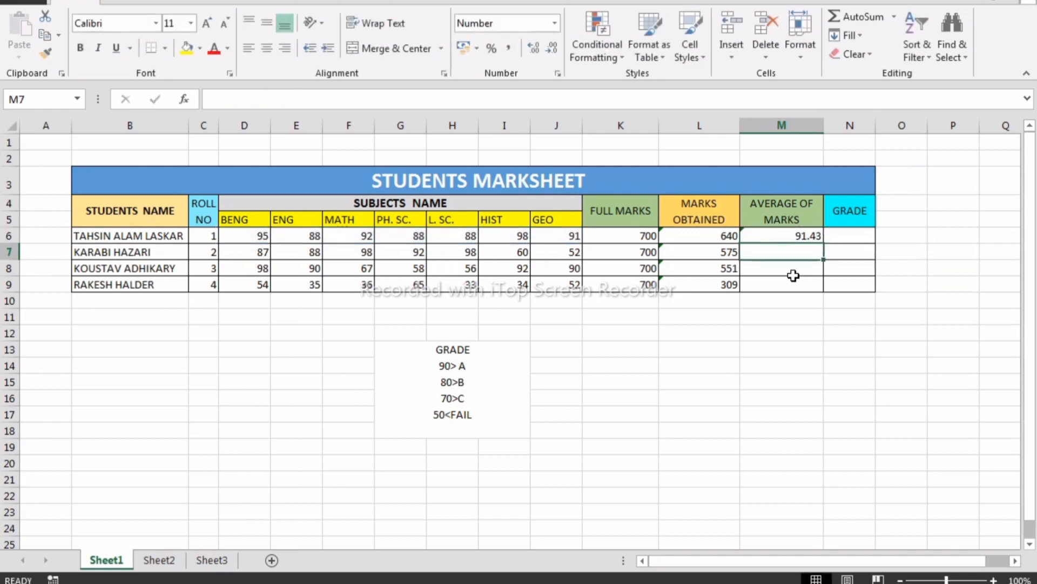
left_click(808, 236)
left_click_drag(823, 243, 826, 293)
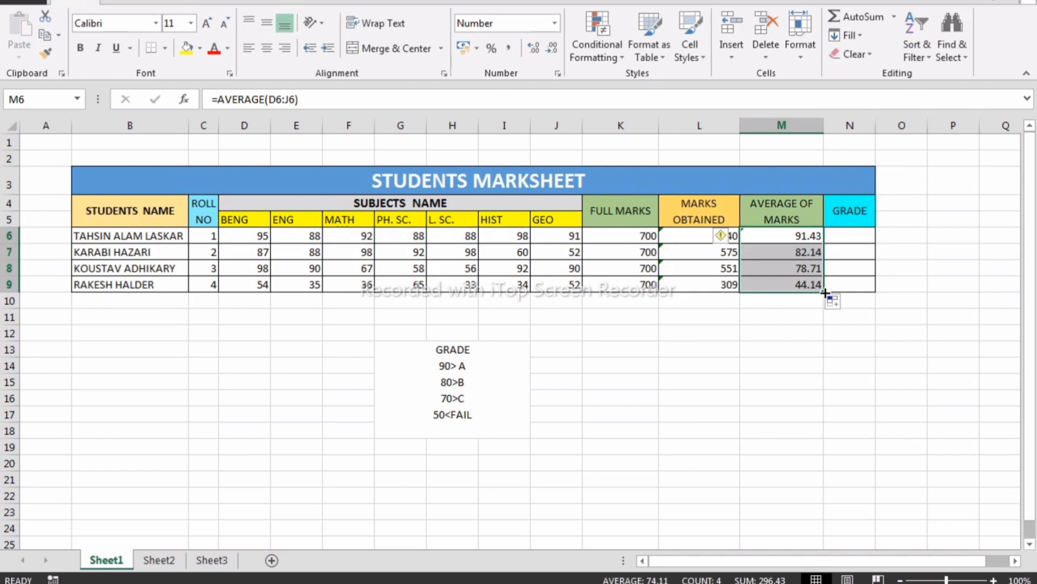
- Begin the grade formula in N6 with =IF(M6>90,"A", so that an average above 90 earns an A
left_click(834, 240)
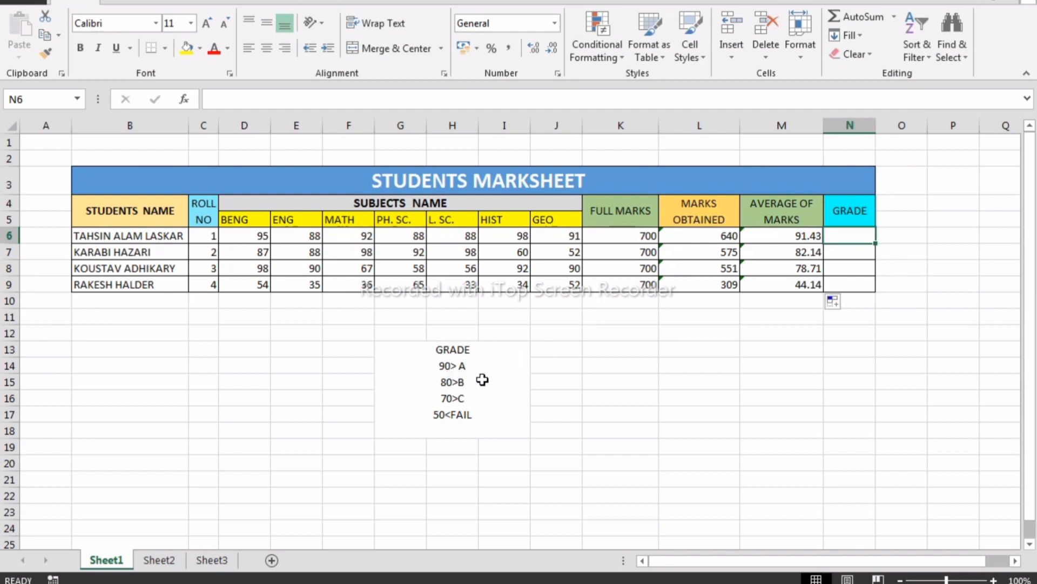
double_click(843, 233)
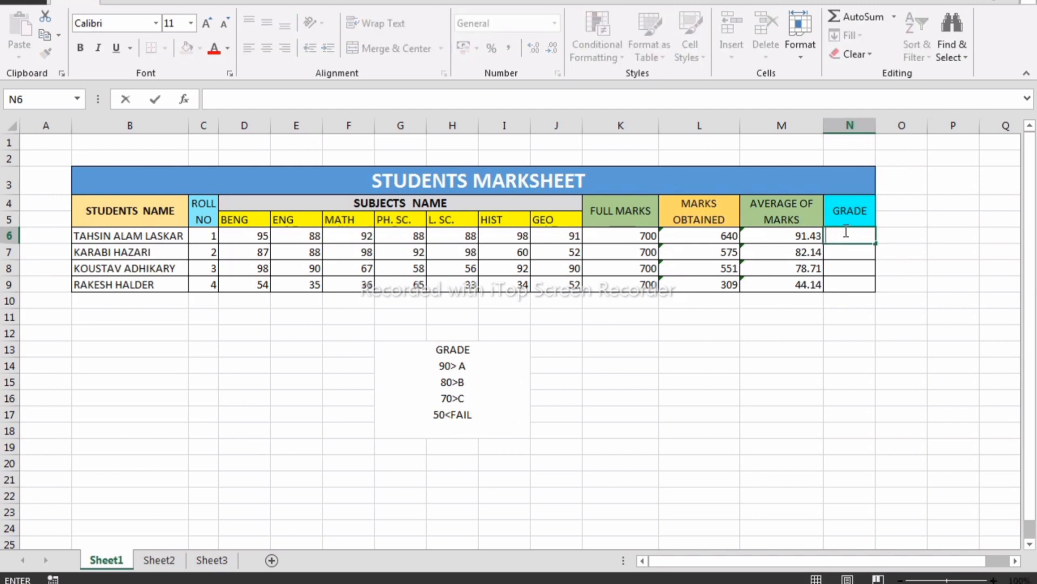
type("=")
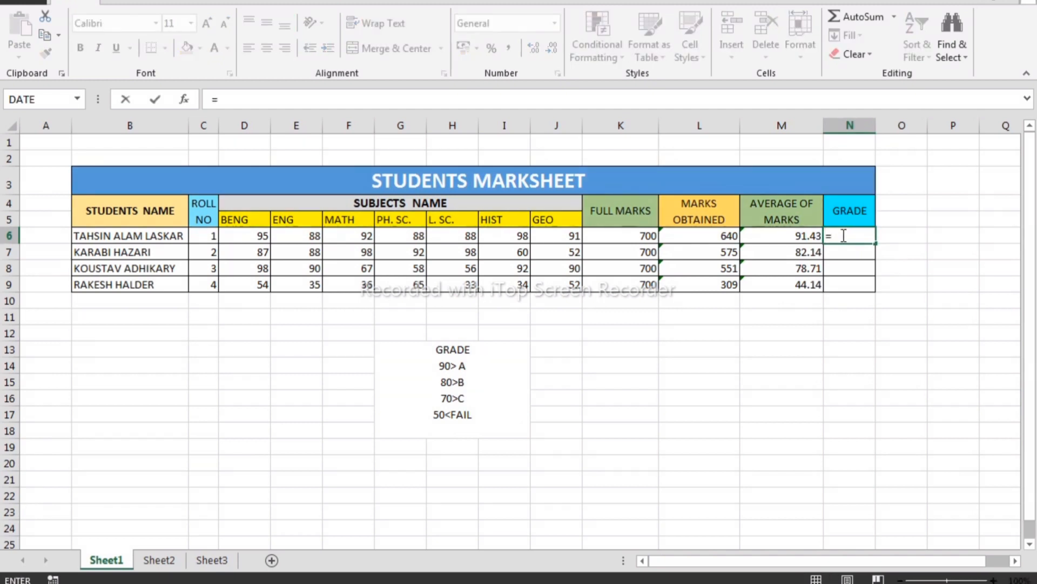
type("IF")
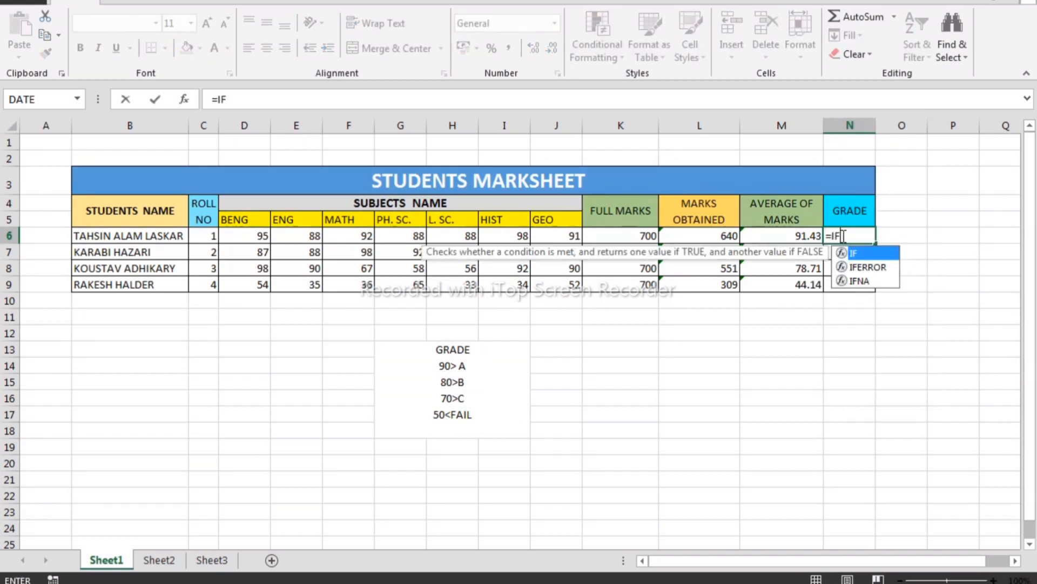
type("(")
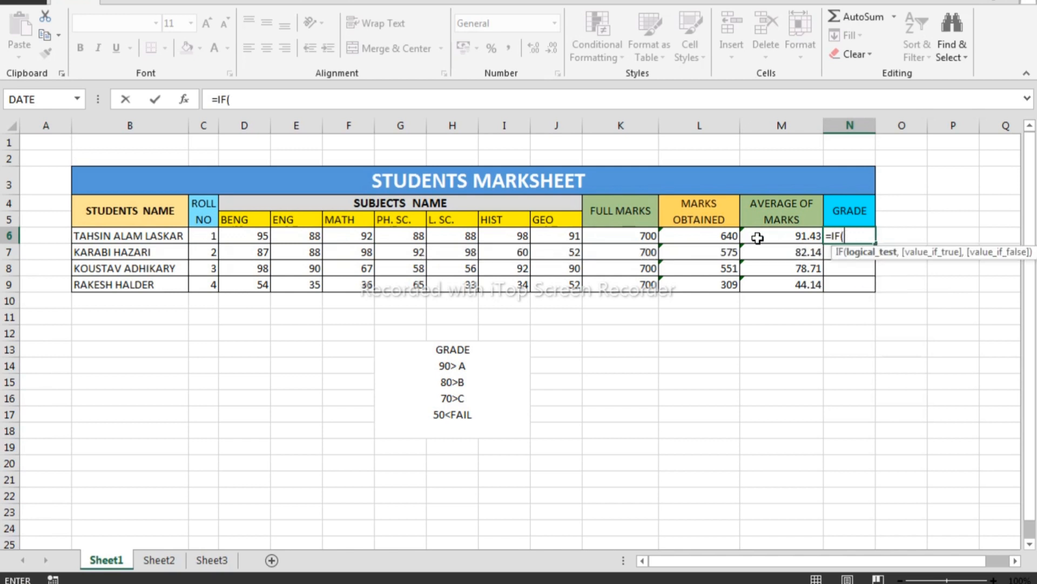
left_click(767, 238)
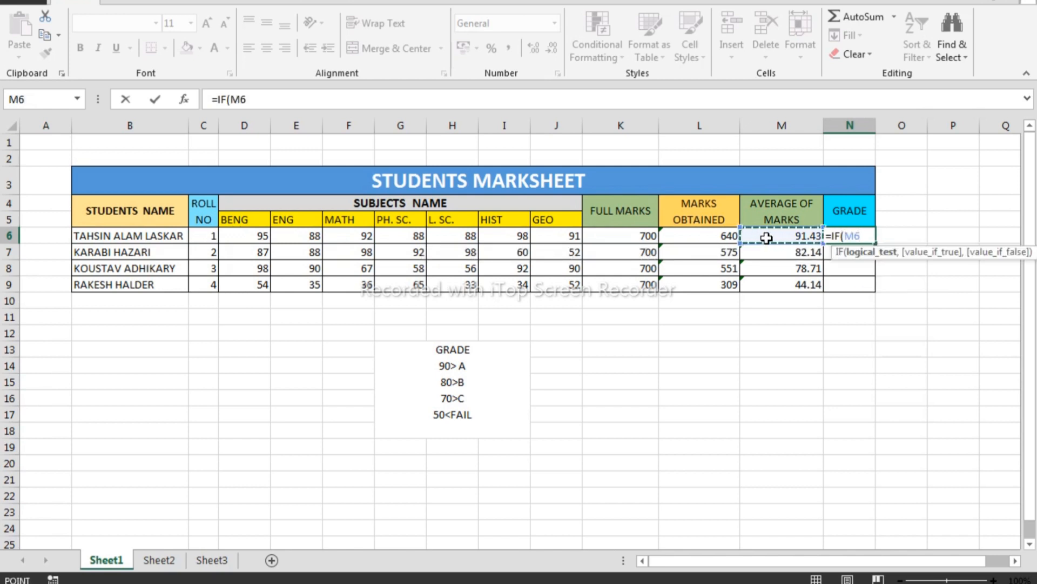
type(">")
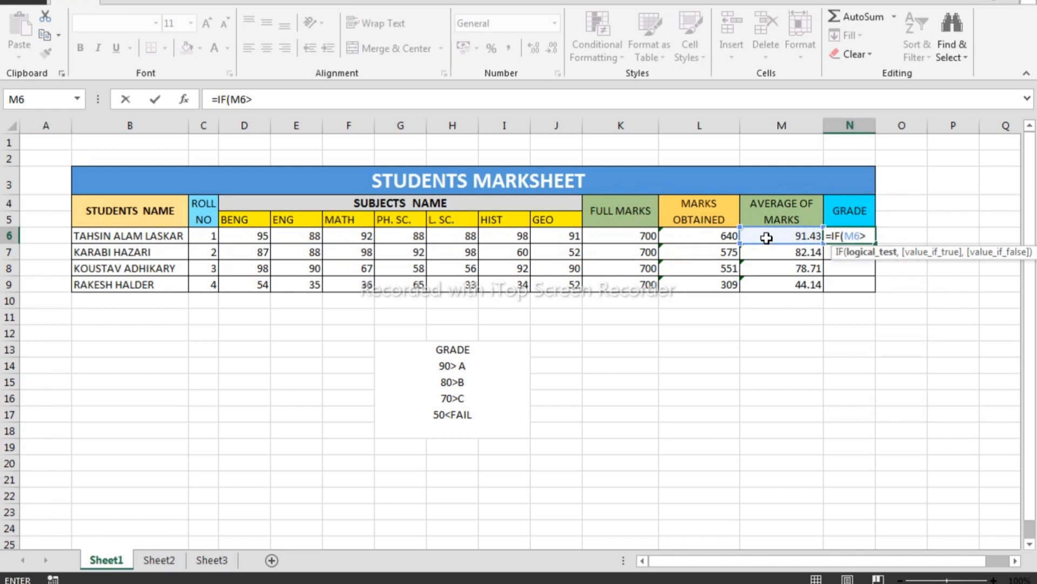
type("90,")
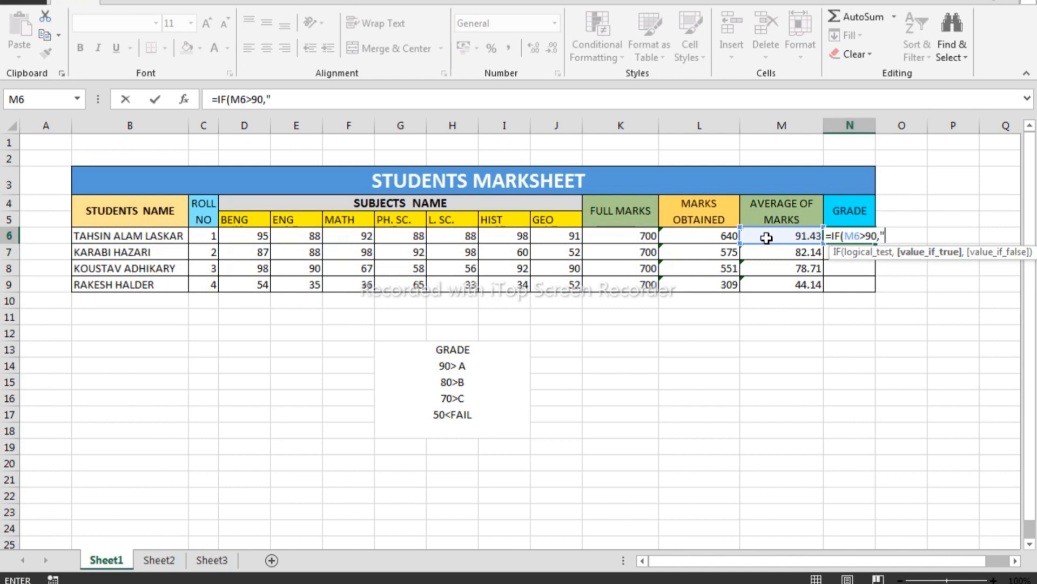
type("\"A\",")
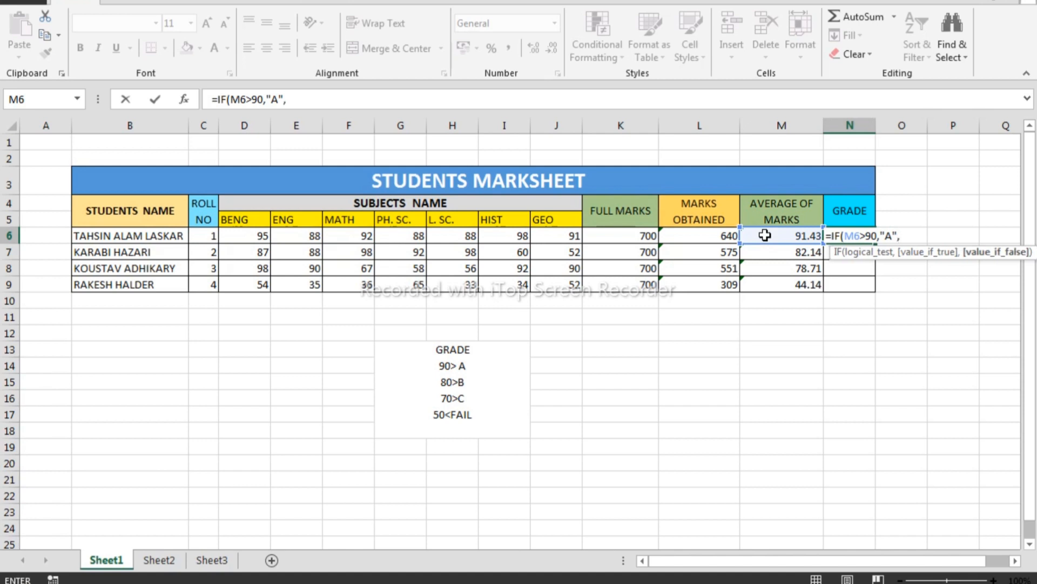
- Nest a second condition, IF(M6>80,"B", in the N6 grade formula for averages above 80
type("I")
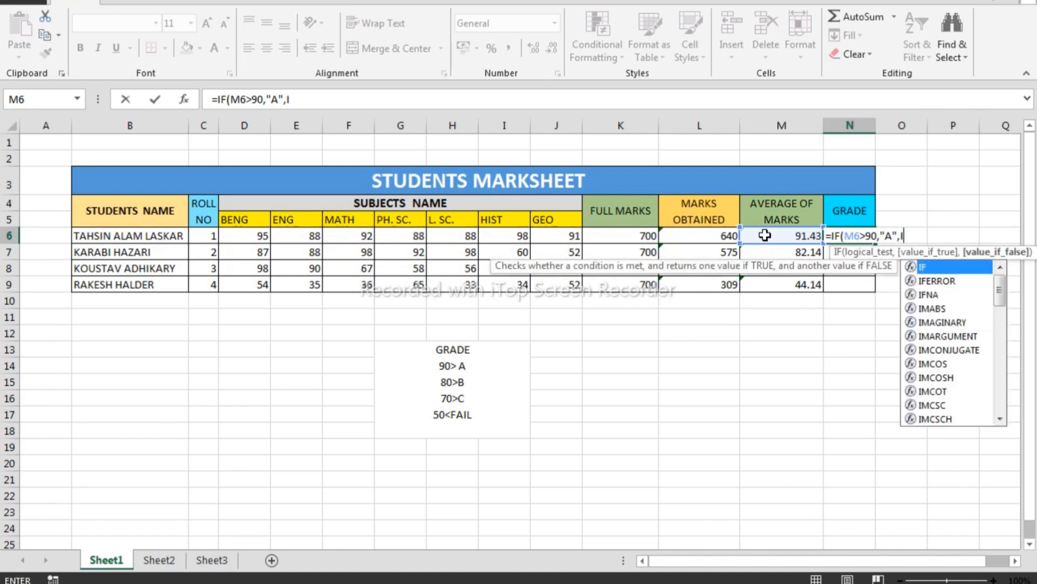
type("F")
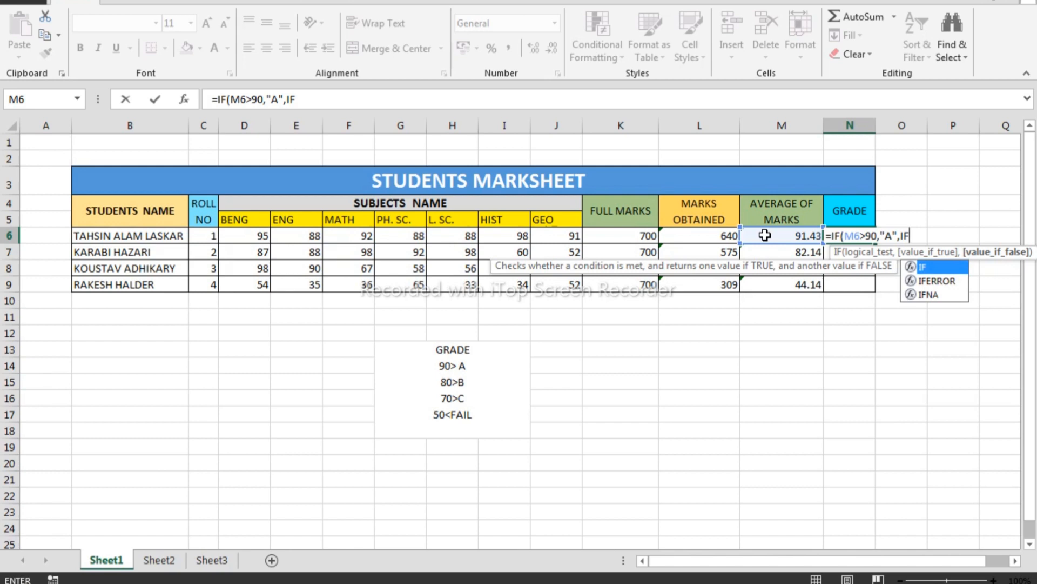
type("(")
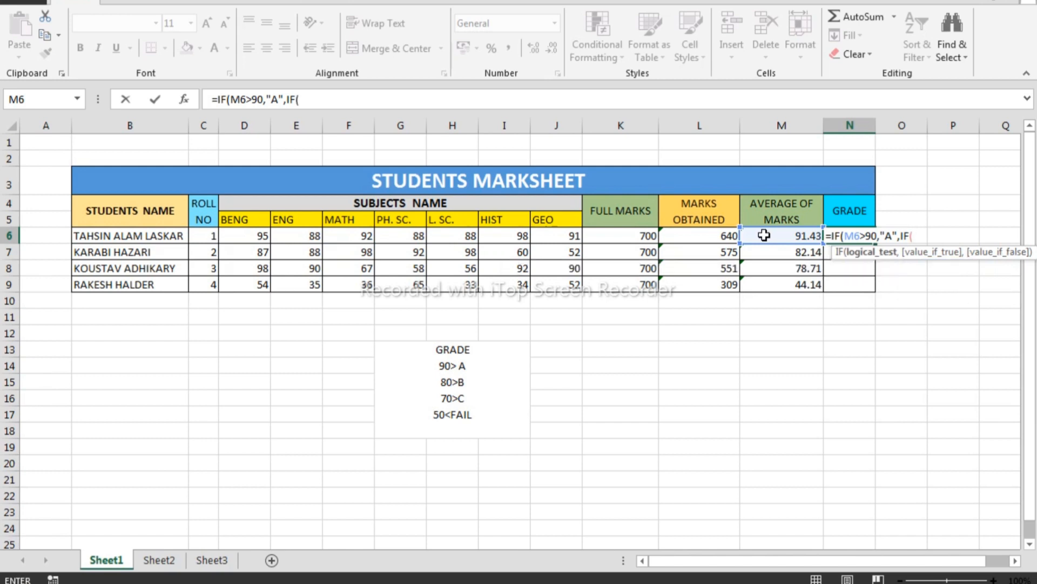
left_click(764, 235)
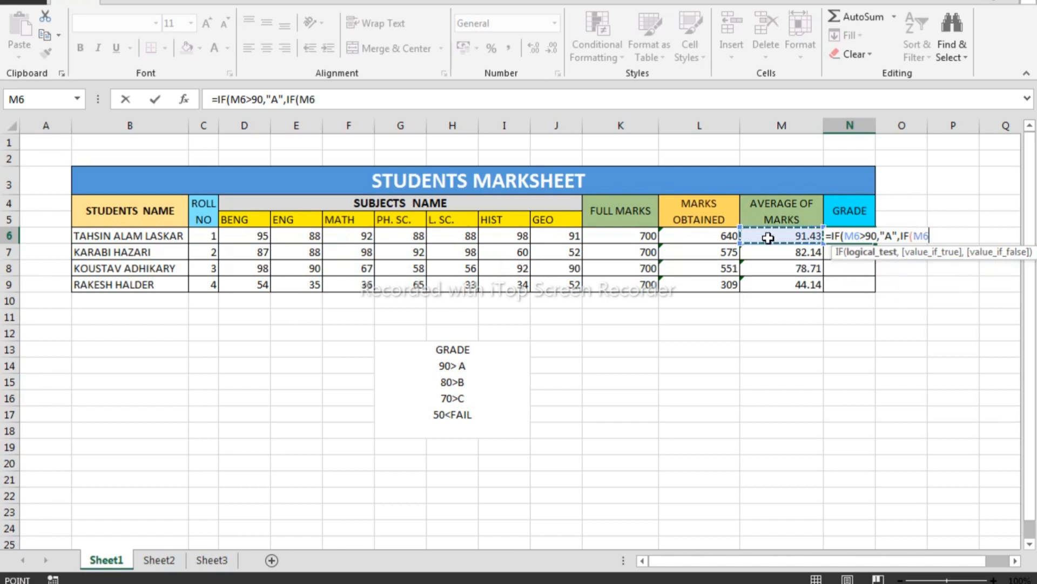
type(">")
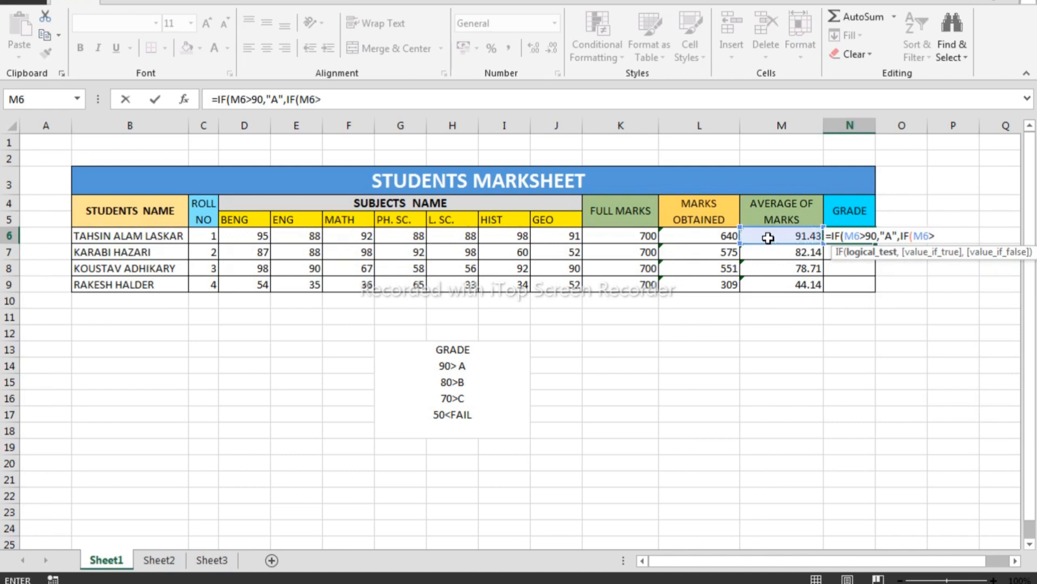
type("80,")
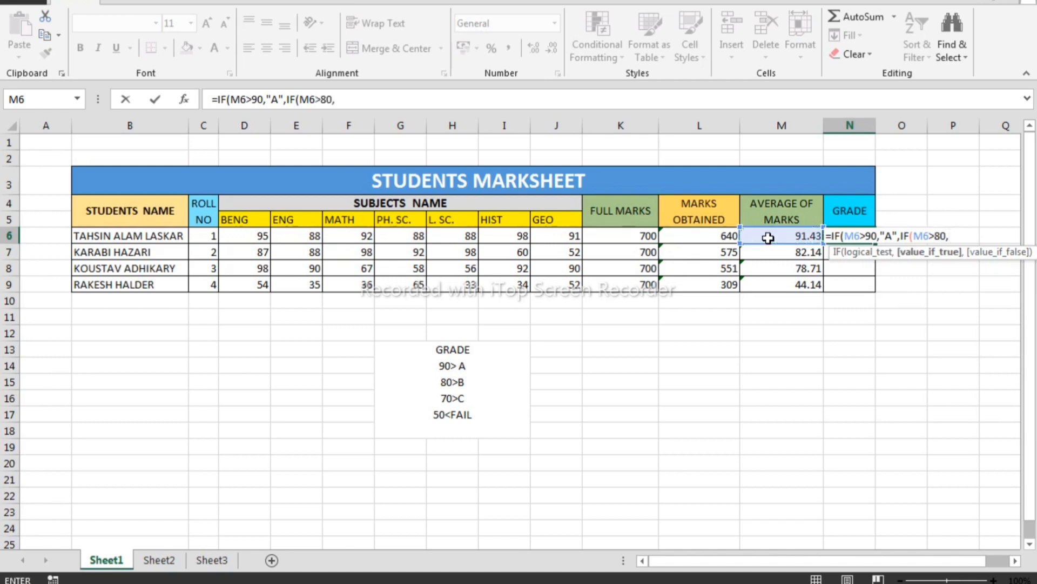
type("\"B\",")
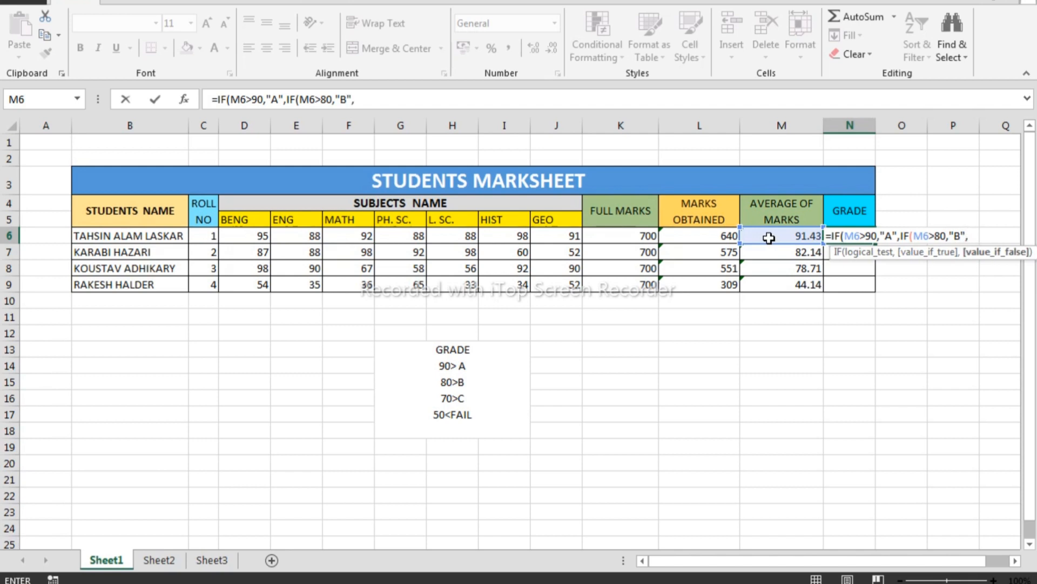
- Add a third nested condition, IF(M6>70,"C", to the N6 grade formula for averages above 70
type("IF")
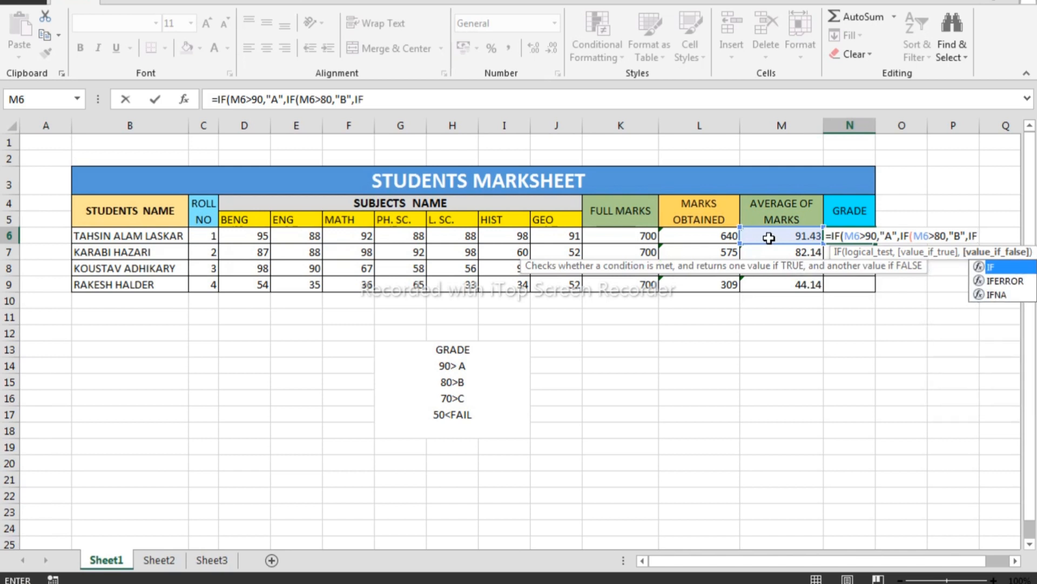
type("(")
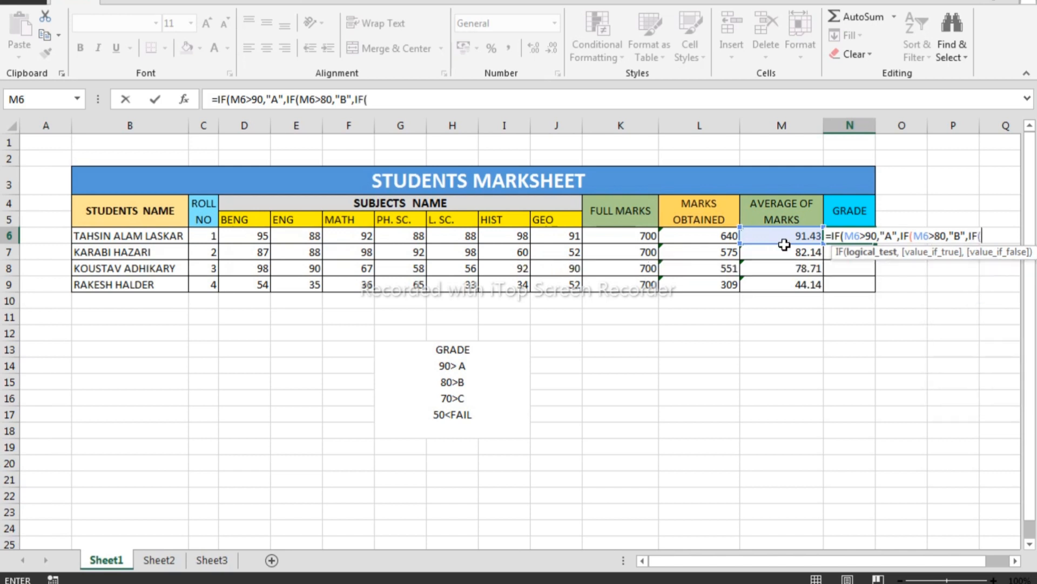
left_click(784, 248)
left_click(784, 231)
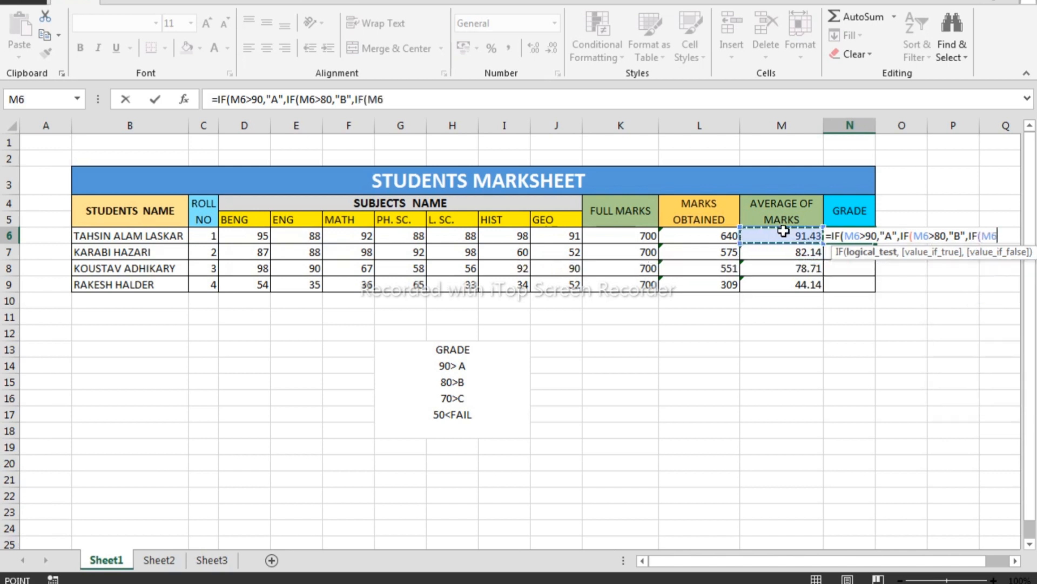
type(">70")
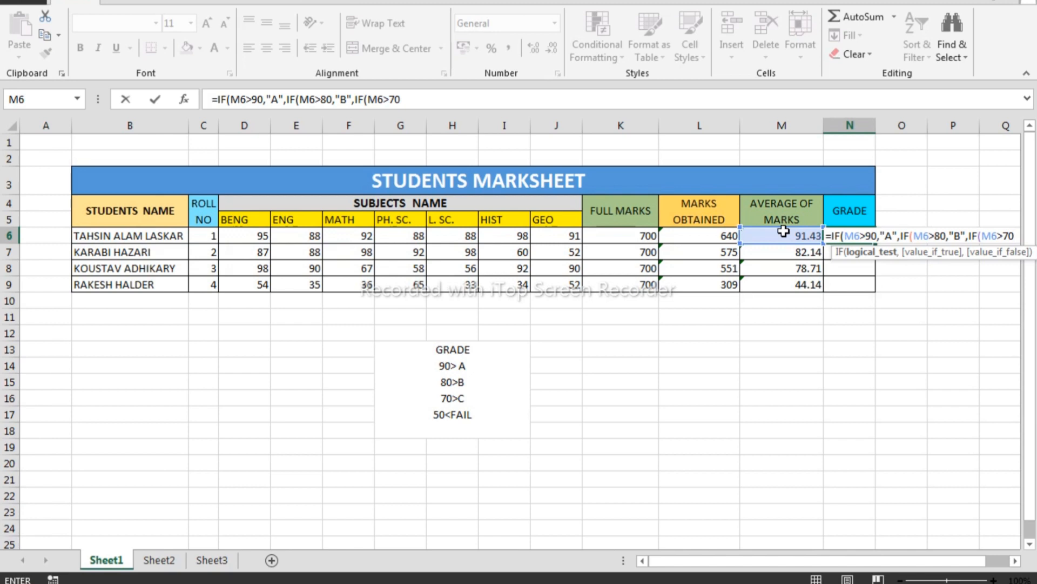
type(",\"")
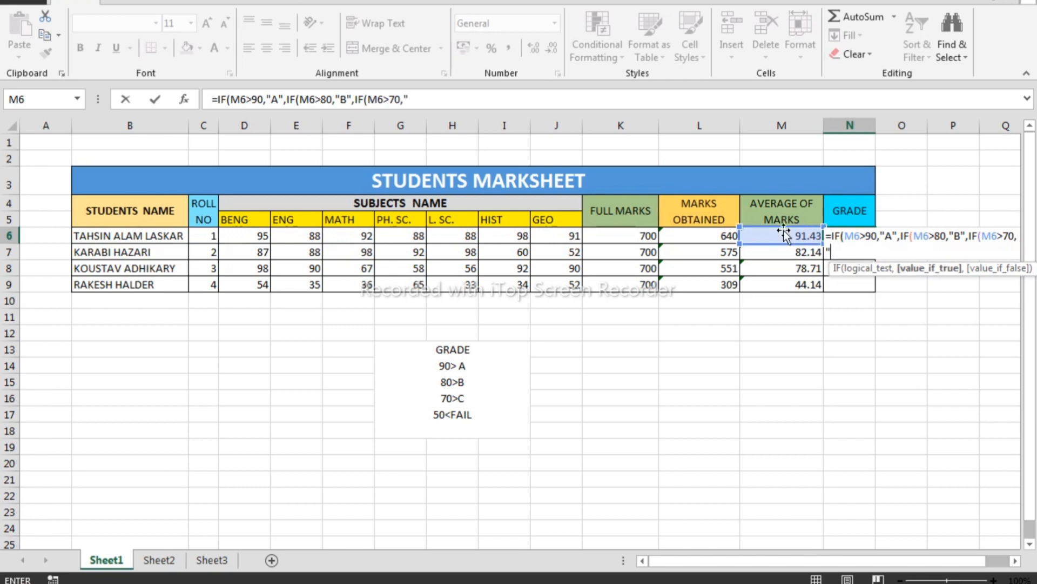
type("C\",")
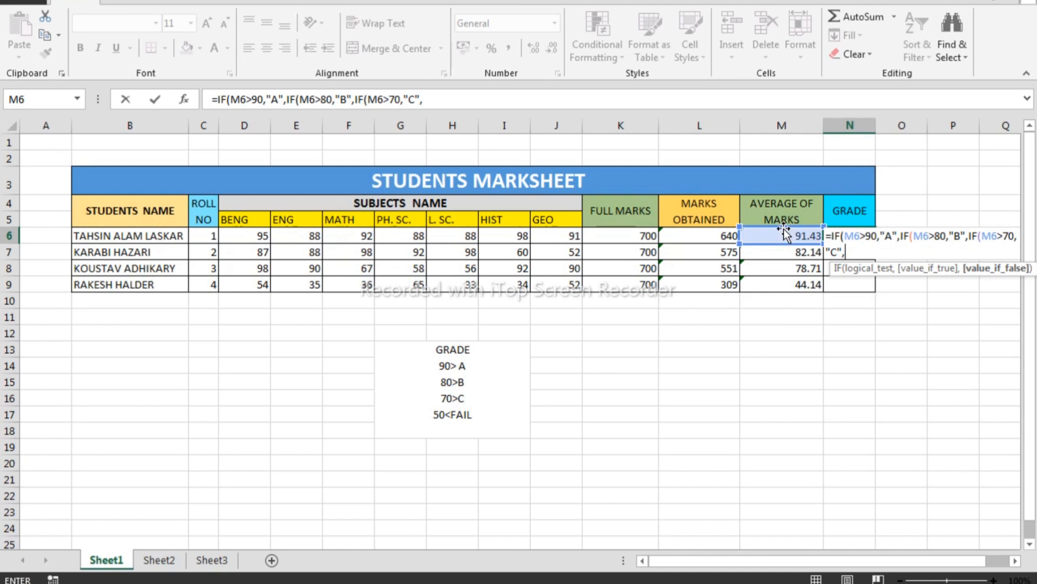
- Complete the N6 grade formula with IF(M6<50,"FAIL")))) and fill it down to N9
type("IF(")
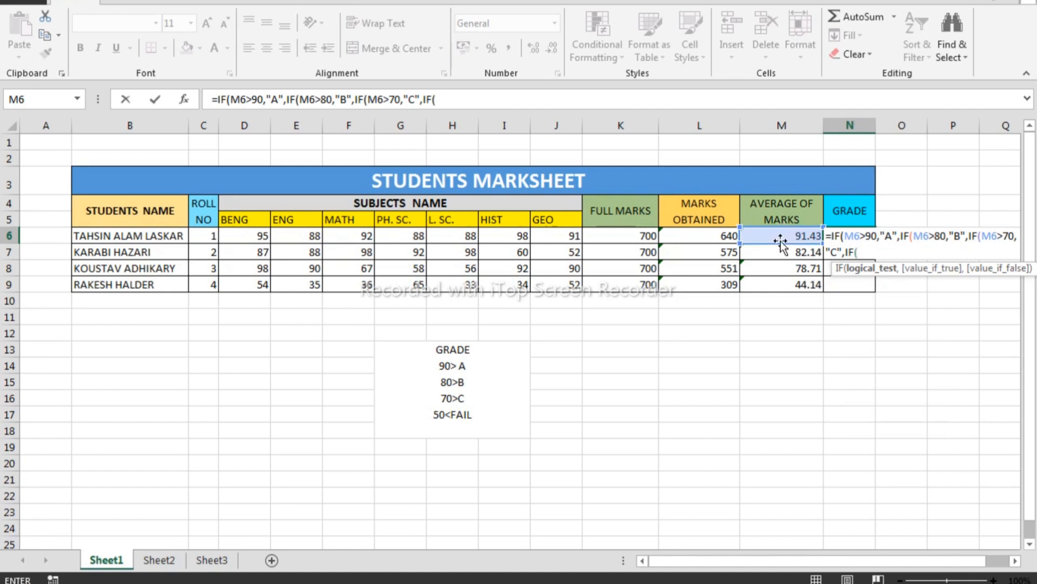
left_click(781, 233)
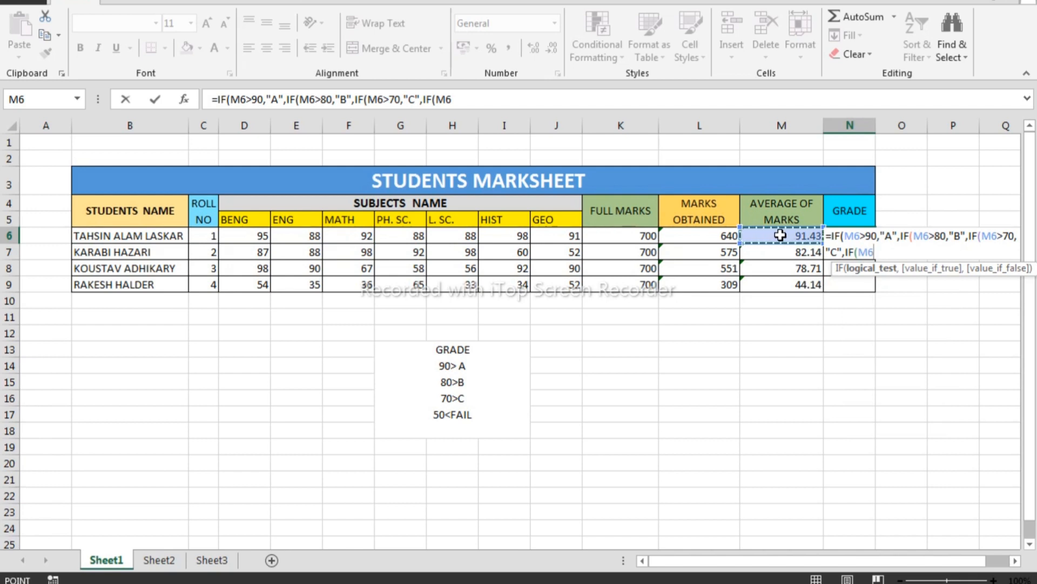
type("<")
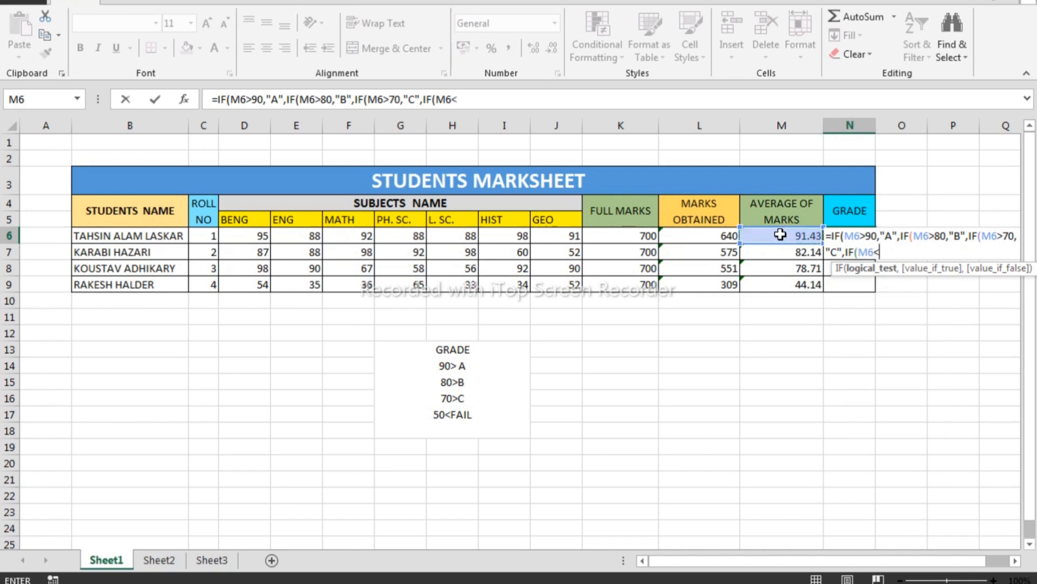
type("50,\"")
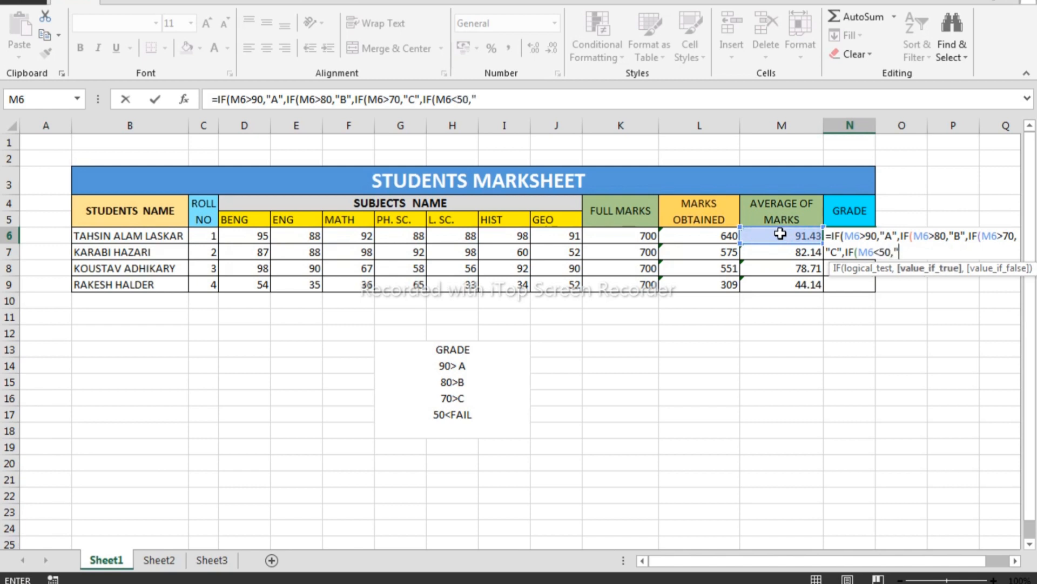
type("FAIL\"))))")
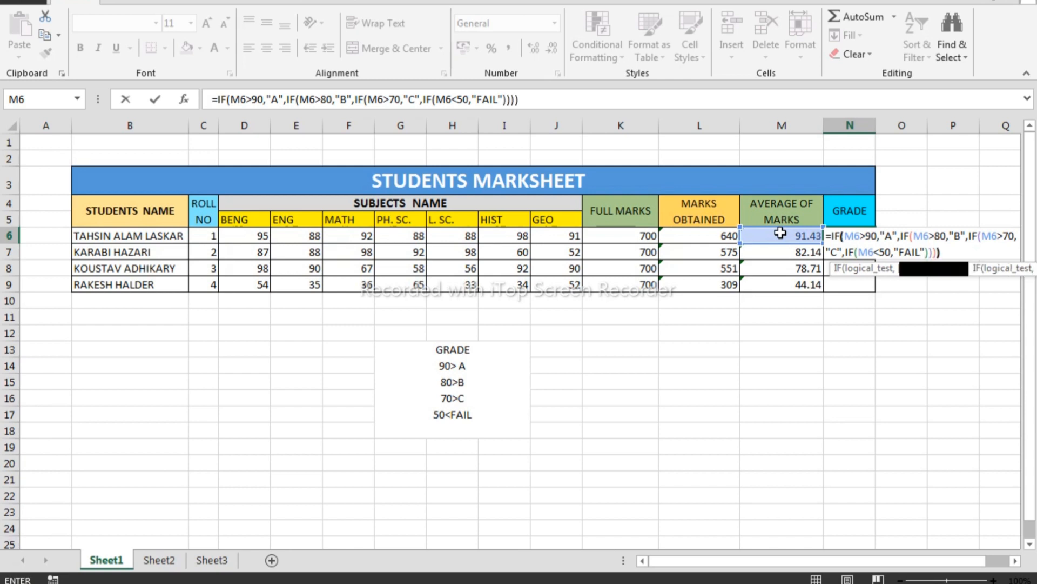
key("Return")
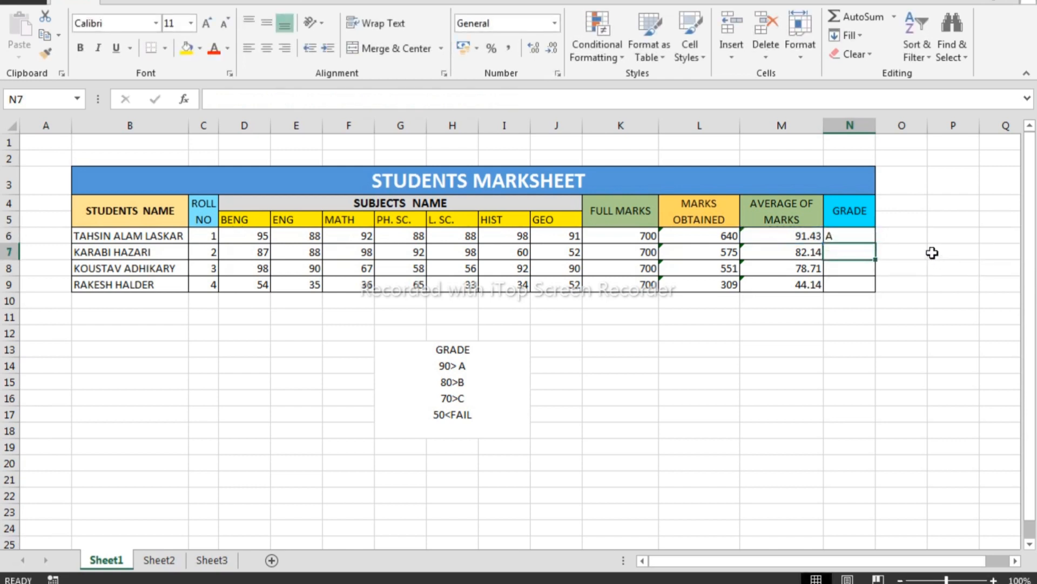
left_click(865, 233)
left_click_drag(875, 244, 870, 290)
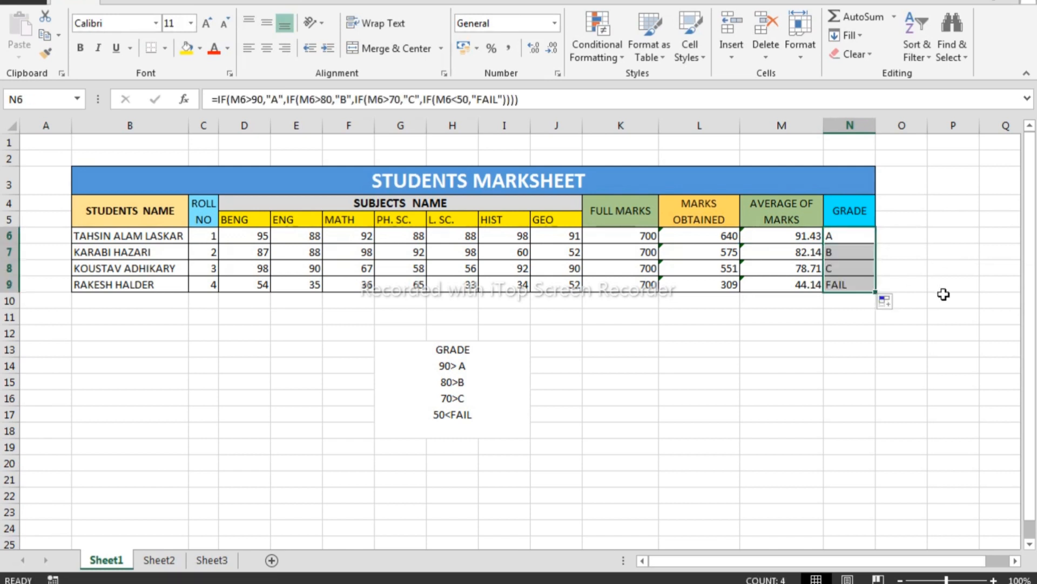